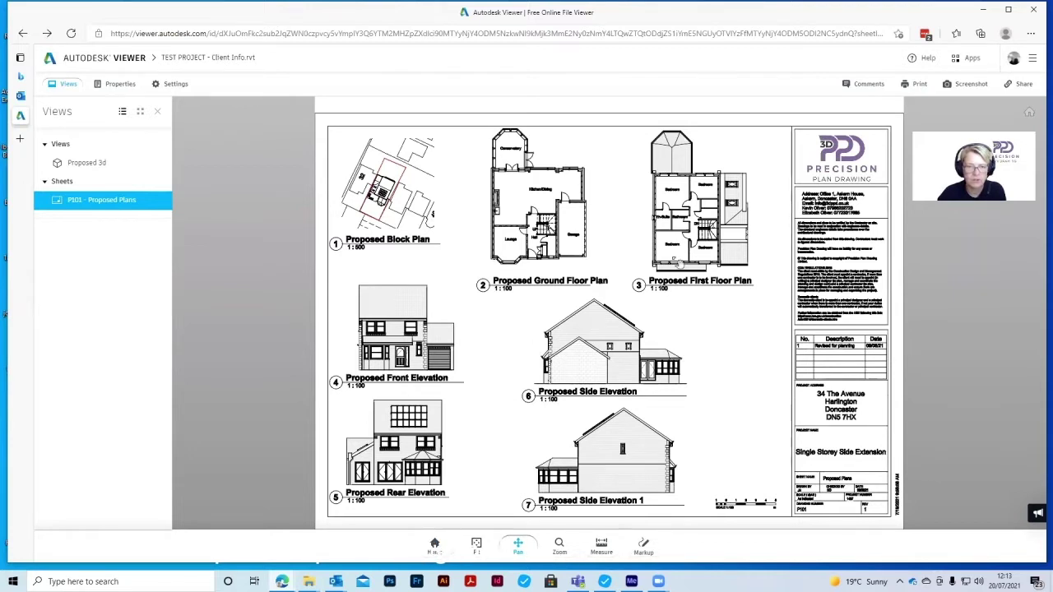
# Fit the P101 - Proposed Plans sheet to the view, then pan and zoom around it
pyautogui.click(477, 544)
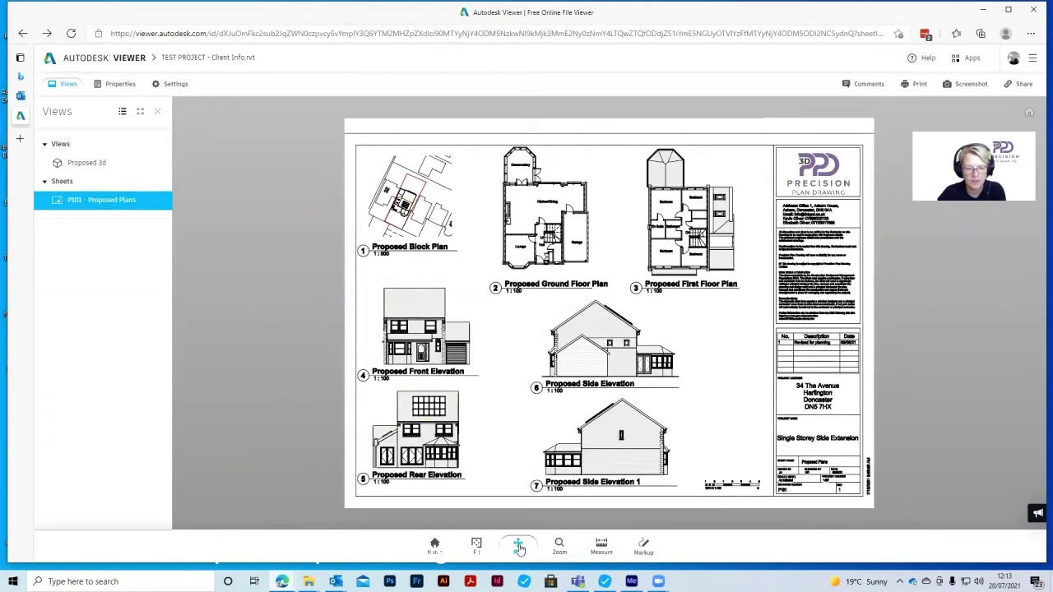
pyautogui.click(517, 547)
pyautogui.moveTo(691, 333)
pyautogui.mouseDown()
pyautogui.moveTo(550, 321)
pyautogui.moveTo(626, 333)
pyautogui.moveTo(687, 313)
pyautogui.moveTo(674, 355)
pyautogui.moveTo(677, 320)
pyautogui.moveTo(630, 343)
pyautogui.moveTo(658, 329)
pyautogui.mouseUp()
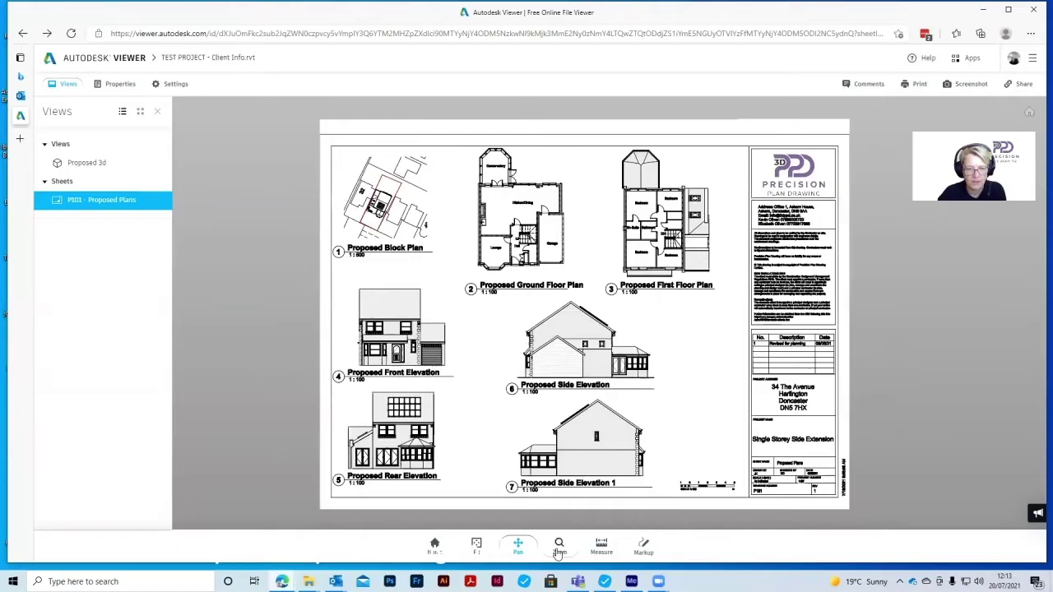
pyautogui.scroll(5, 547, 313)
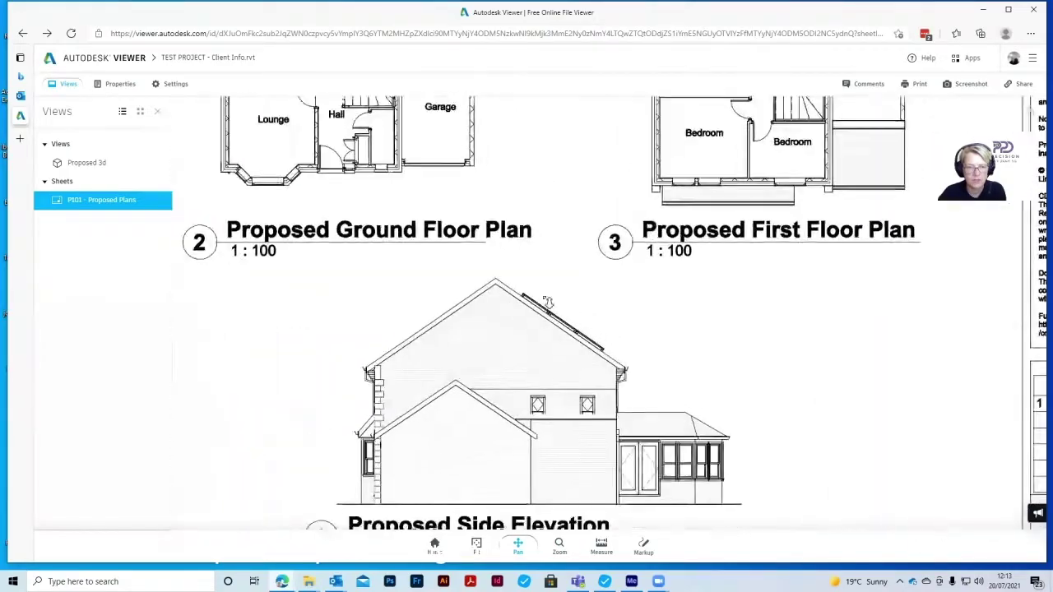
pyautogui.scroll(-6, 546, 293)
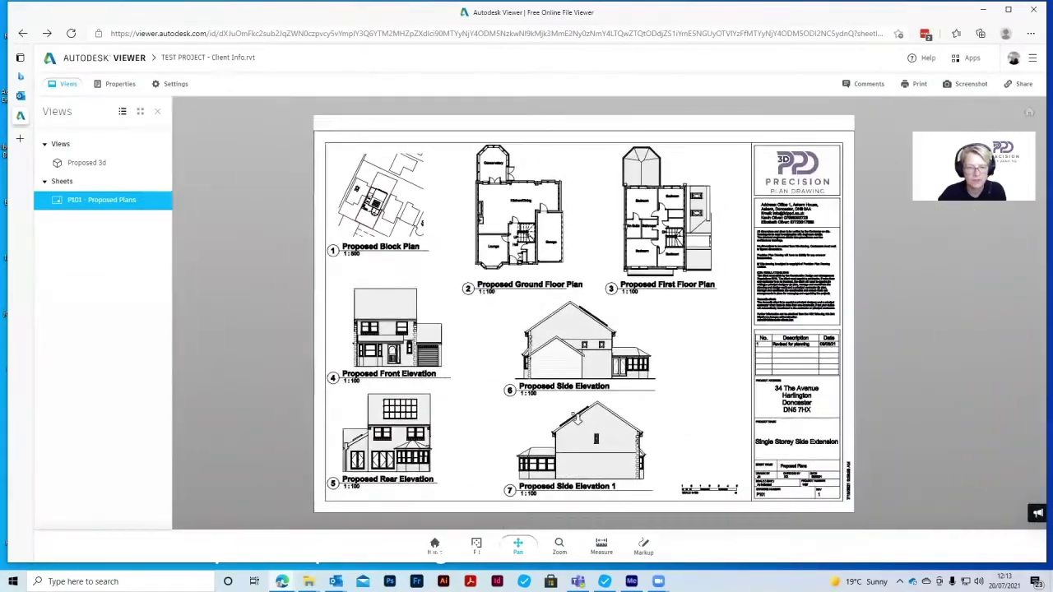
pyautogui.scroll(5, 579, 409)
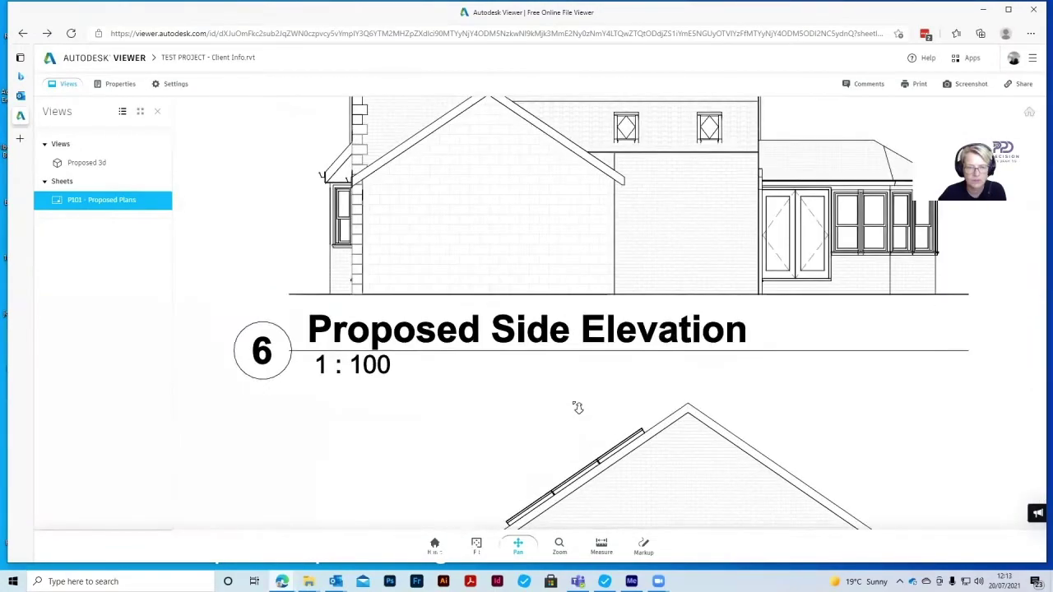
pyautogui.scroll(-5, 577, 406)
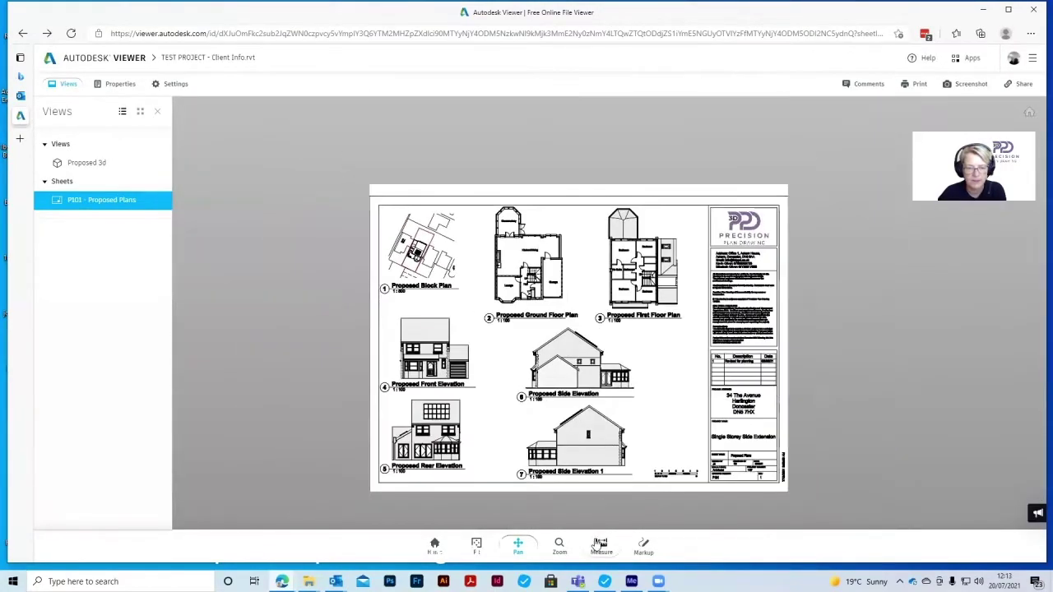
pyautogui.click(601, 546)
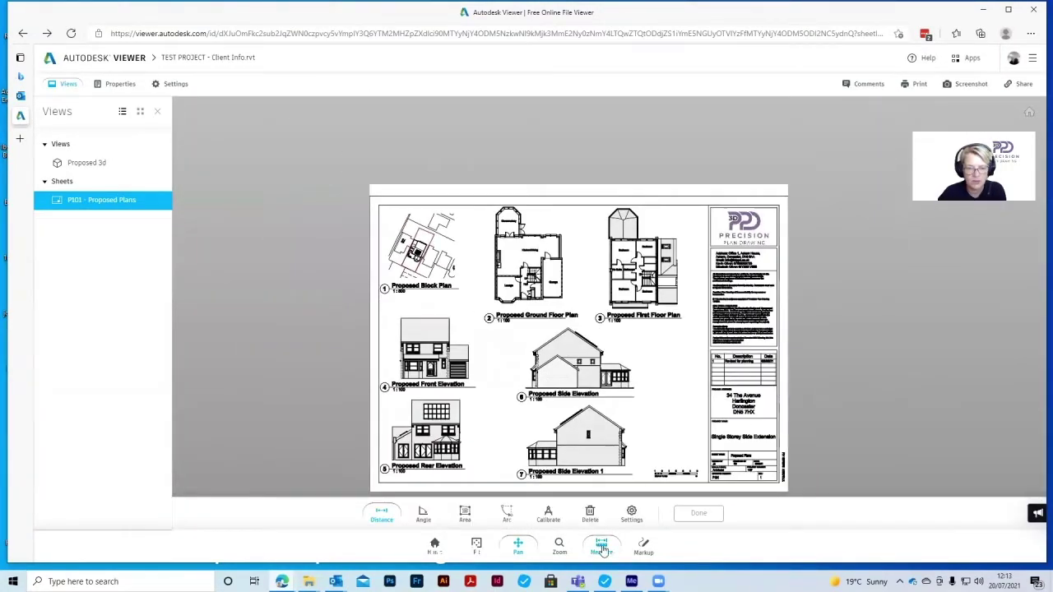
pyautogui.click(642, 546)
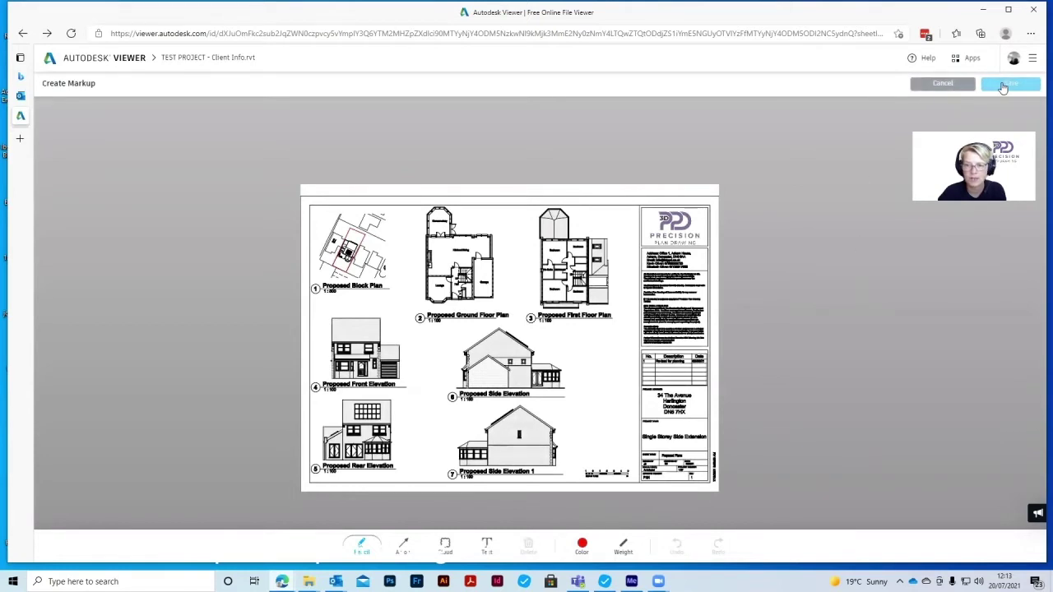
pyautogui.click(946, 85)
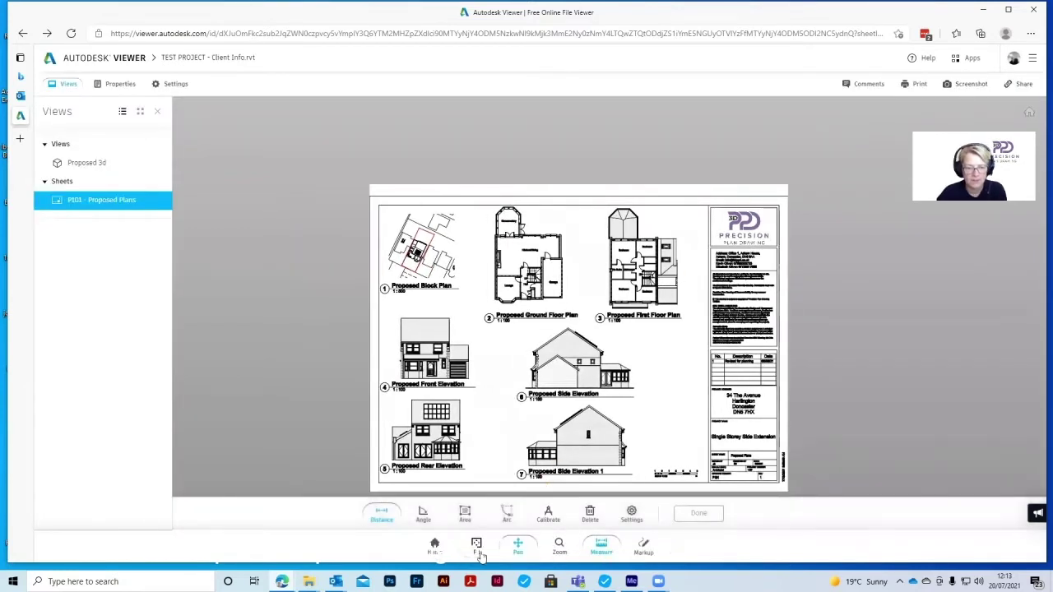
pyautogui.click(601, 547)
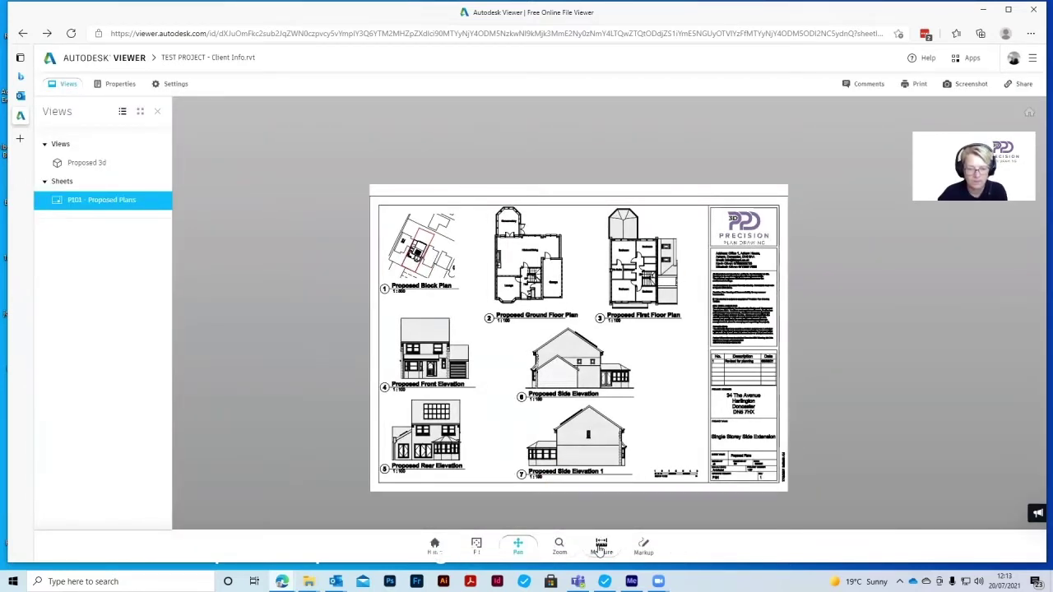
pyautogui.click(601, 548)
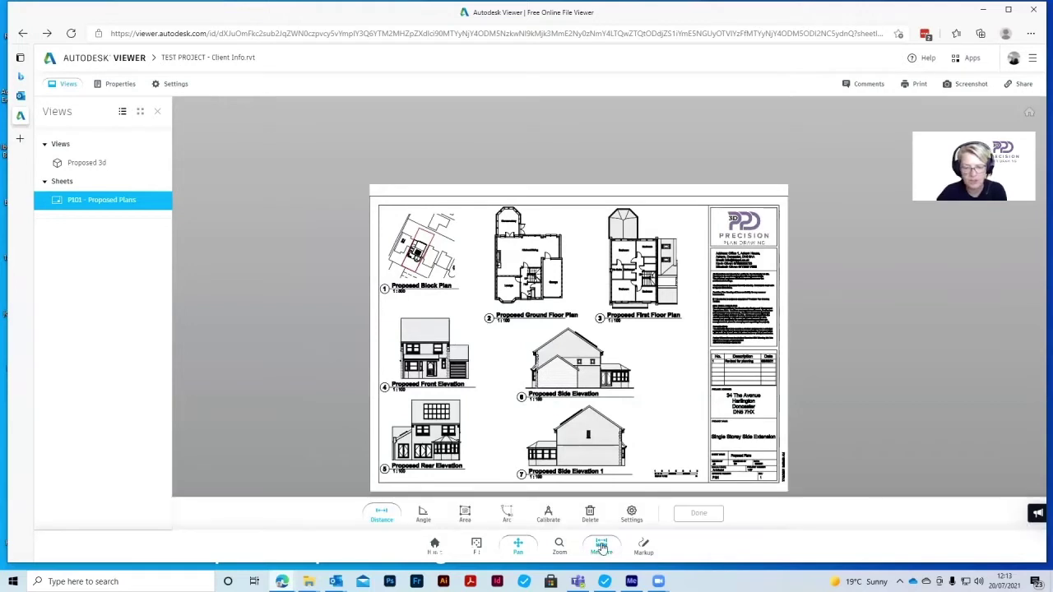
pyautogui.click(632, 515)
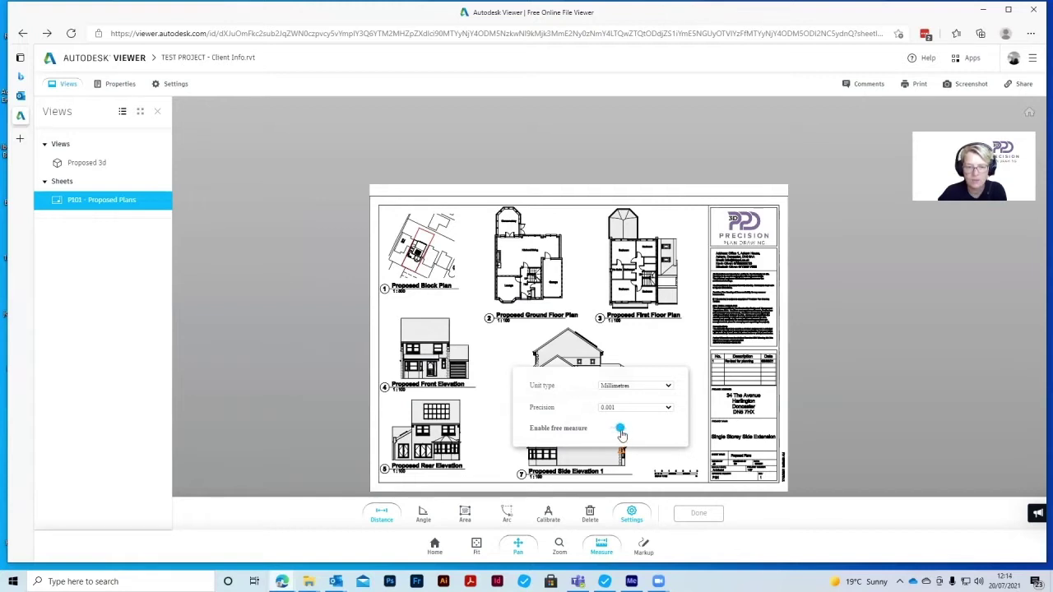
pyautogui.click(631, 515)
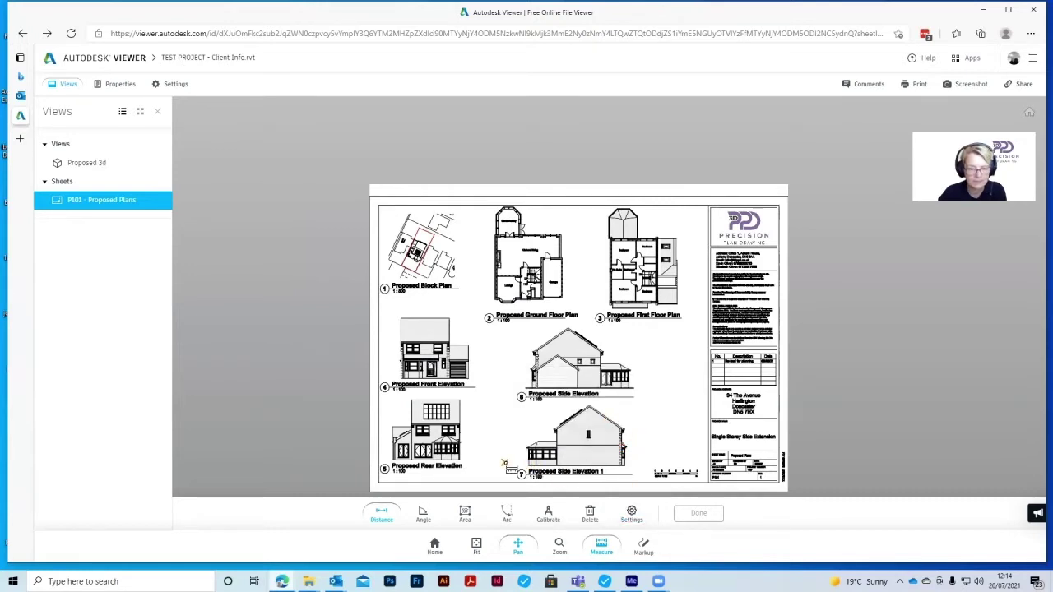
# Reset the measuring tools and zoom into the Kitchen/Dining on the ground floor plan
pyautogui.click(602, 548)
pyautogui.click(601, 547)
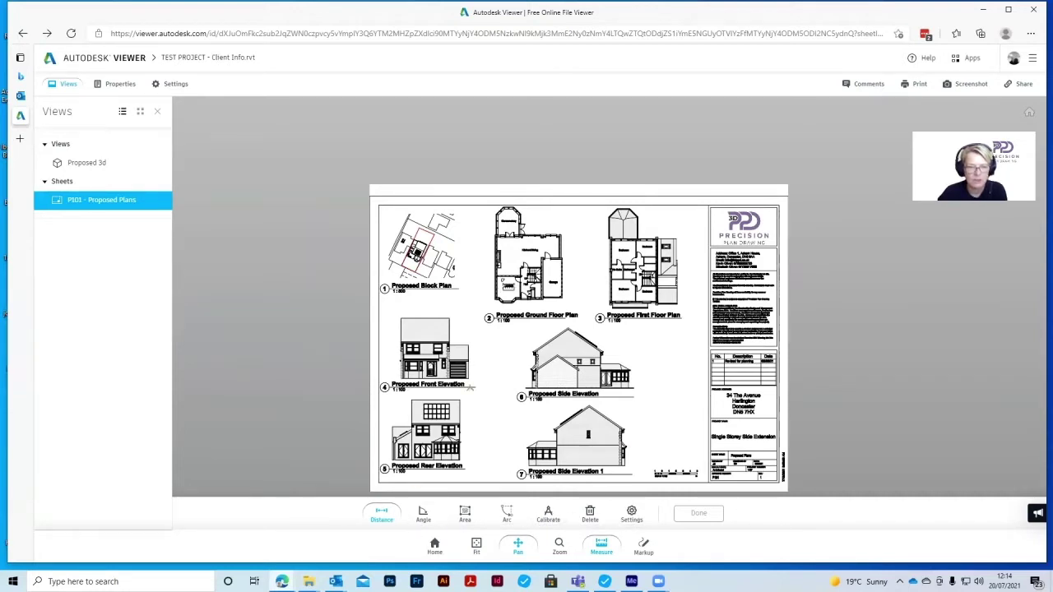
pyautogui.scroll(3, 522, 251)
pyautogui.scroll(5, 522, 249)
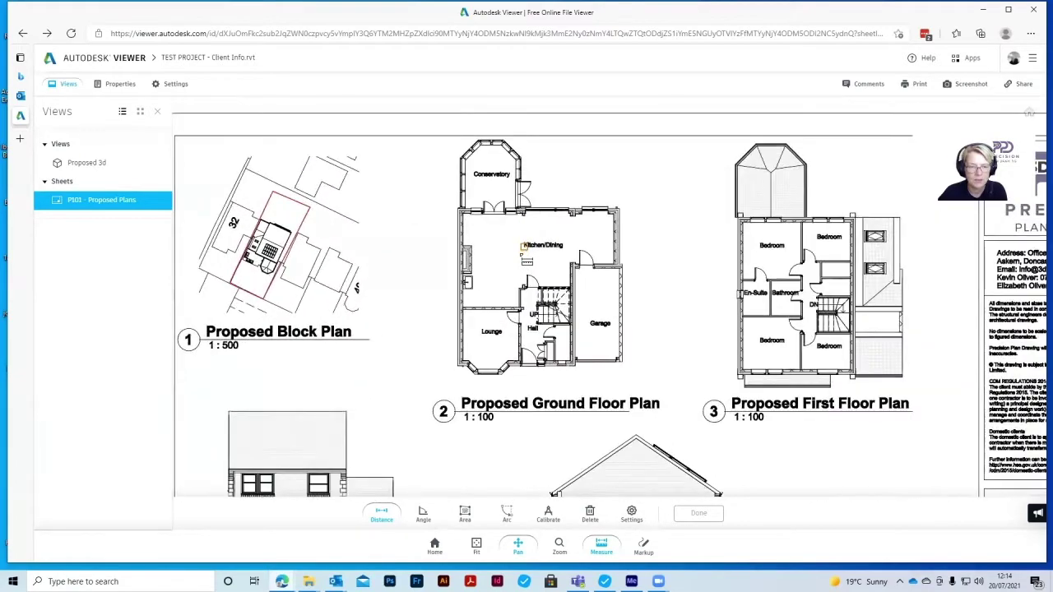
pyautogui.scroll(4, 392, 200)
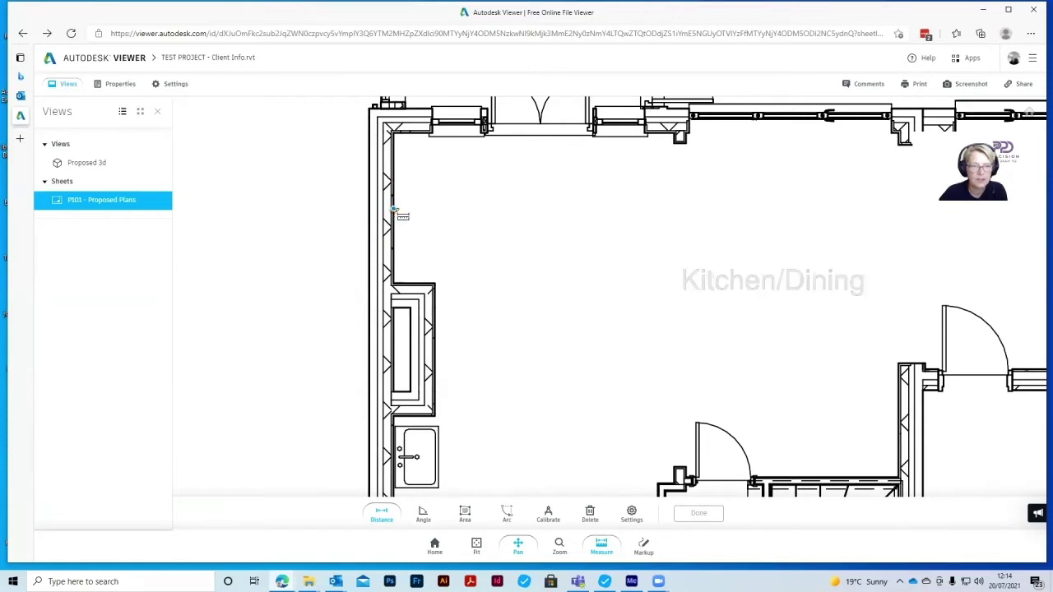
# Measure the Kitchen/Dining width from left wall to right wall as 8780.000 mm
pyautogui.click(394, 212)
pyautogui.scroll(-2, 788, 209)
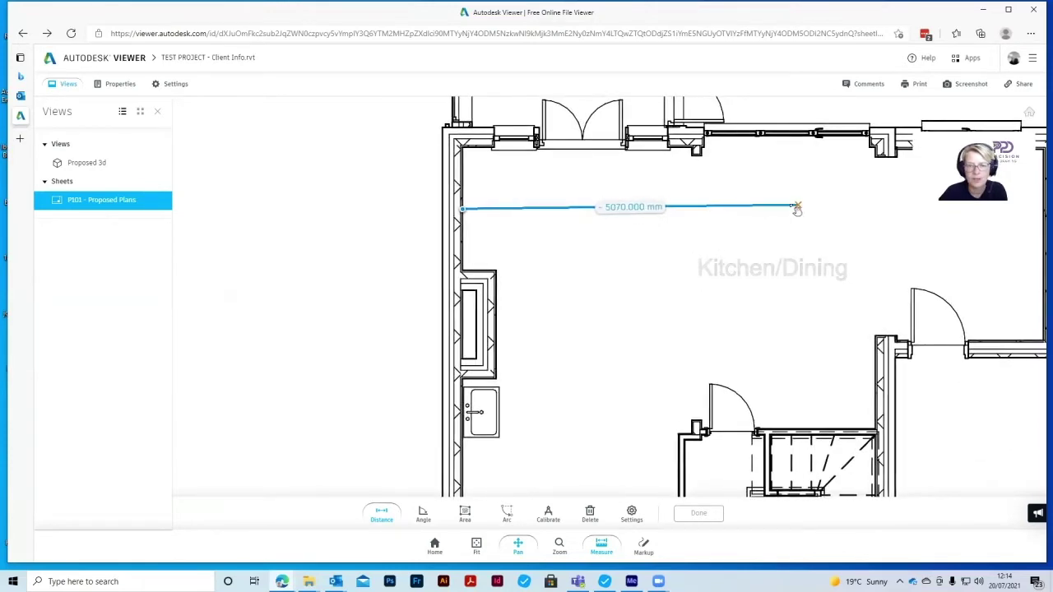
pyautogui.moveTo(796, 208); pyautogui.dragTo(482, 200, button='middle')
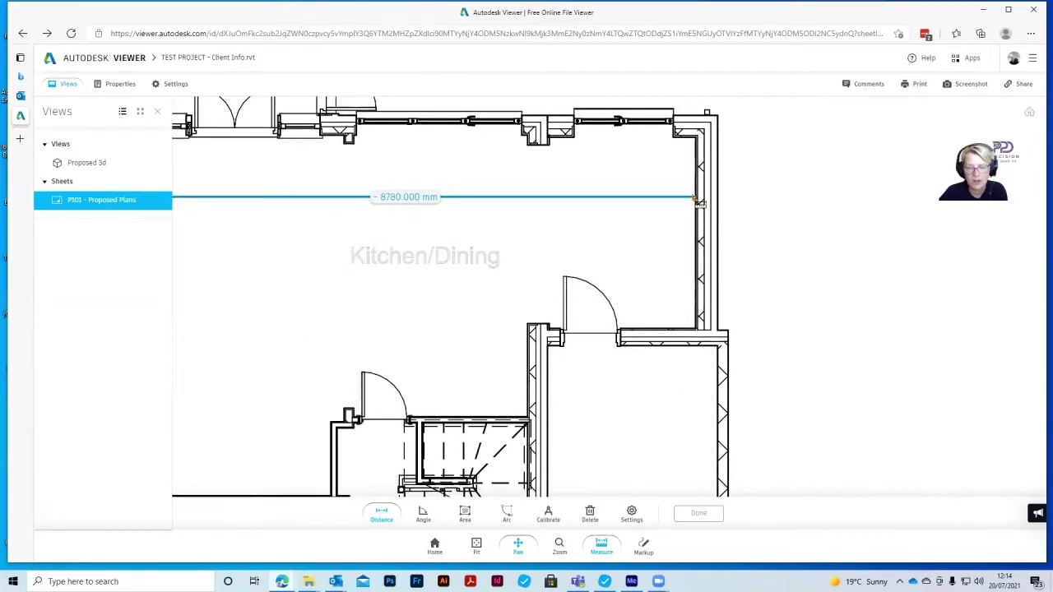
pyautogui.scroll(5, 695, 202)
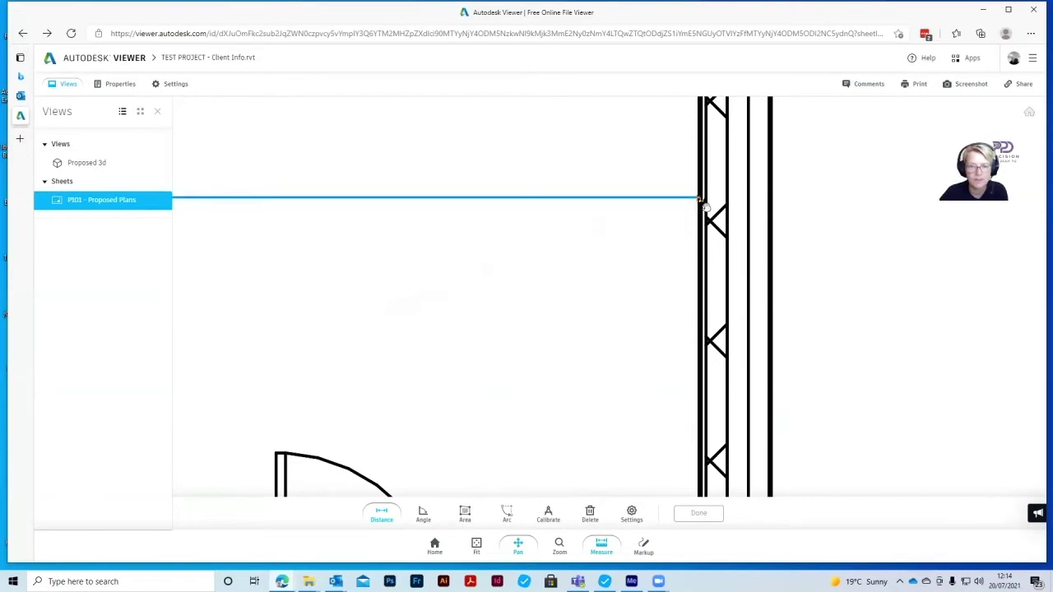
pyautogui.click(698, 198)
pyautogui.scroll(-5, 615, 271)
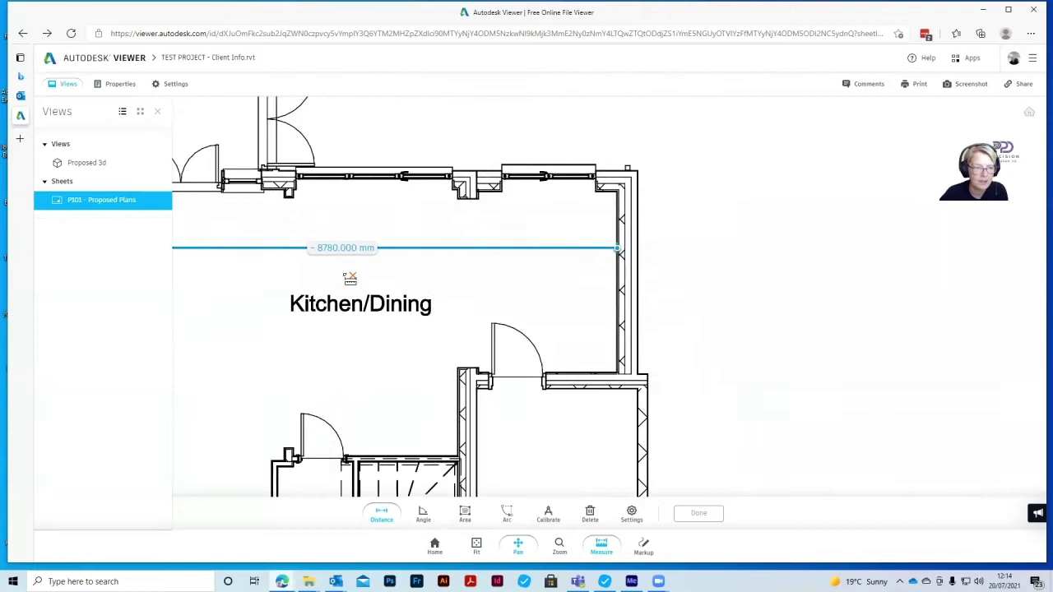
pyautogui.moveTo(363, 269); pyautogui.dragTo(534, 255)
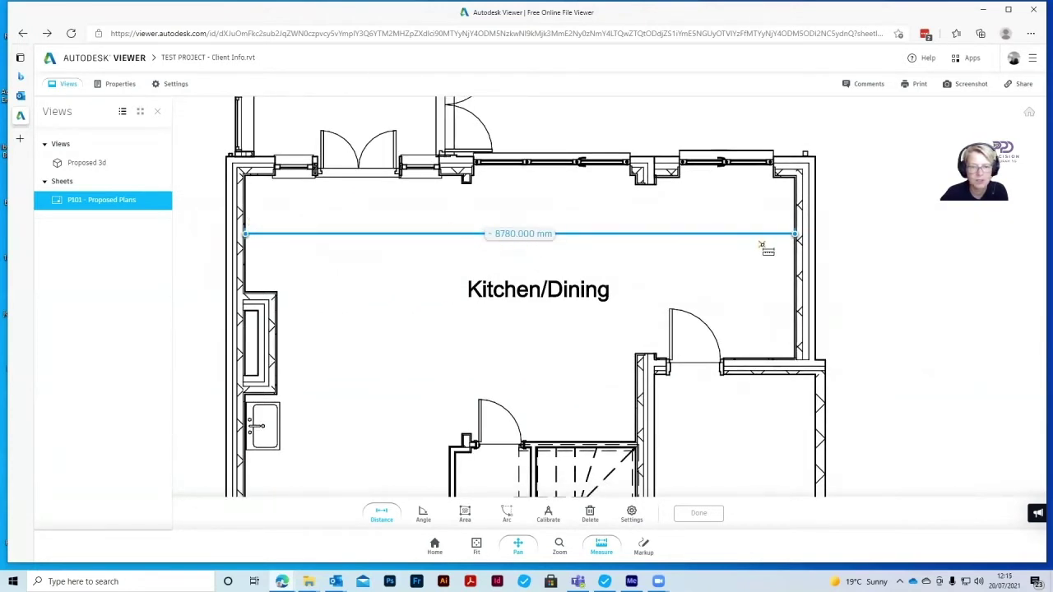
pyautogui.scroll(5, 785, 192)
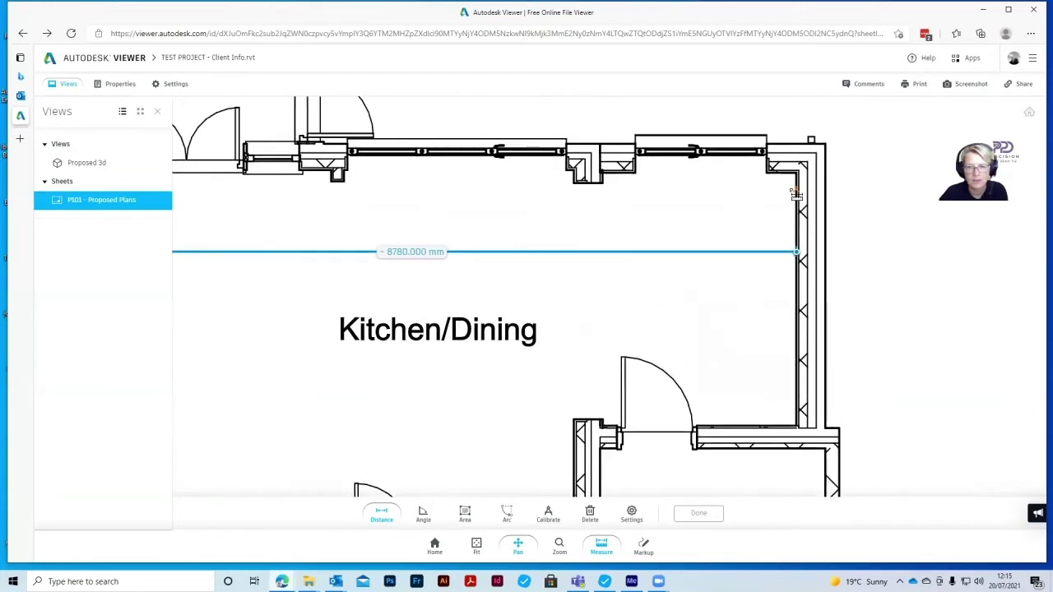
# Measure the kitchen's right wall from top-right corner to lower corner as 2920.000 mm
pyautogui.scroll(1, 786, 192)
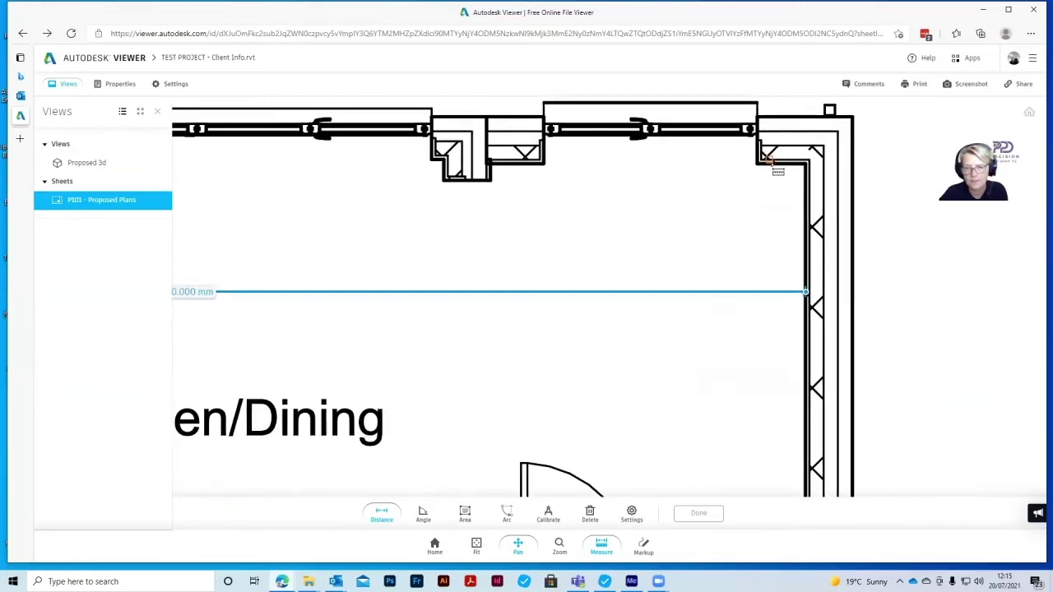
pyautogui.click(774, 165)
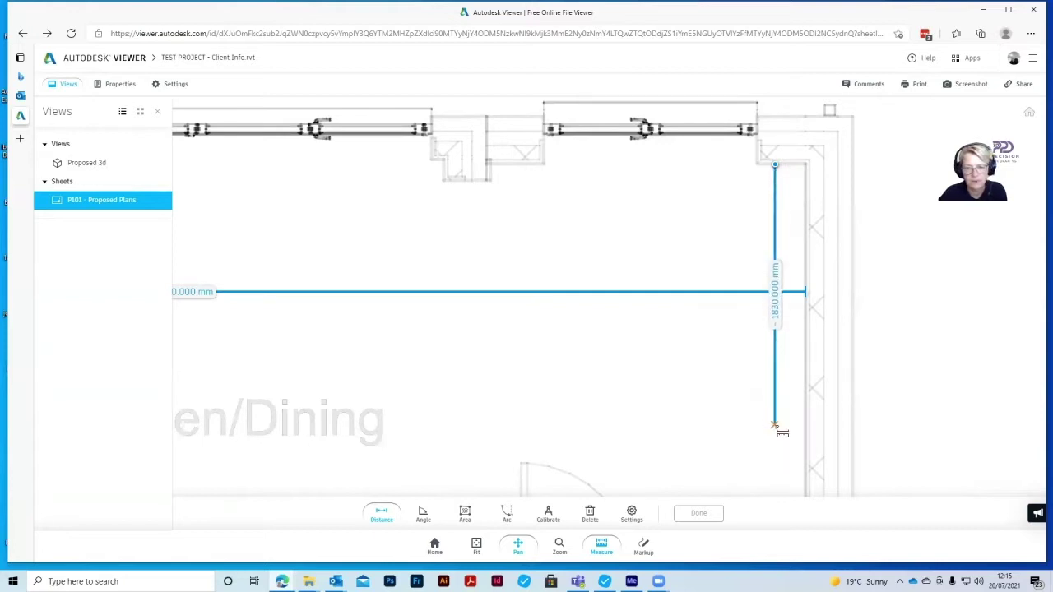
pyautogui.moveTo(780, 430); pyautogui.dragTo(777, 269, button='middle')
pyautogui.click(767, 344)
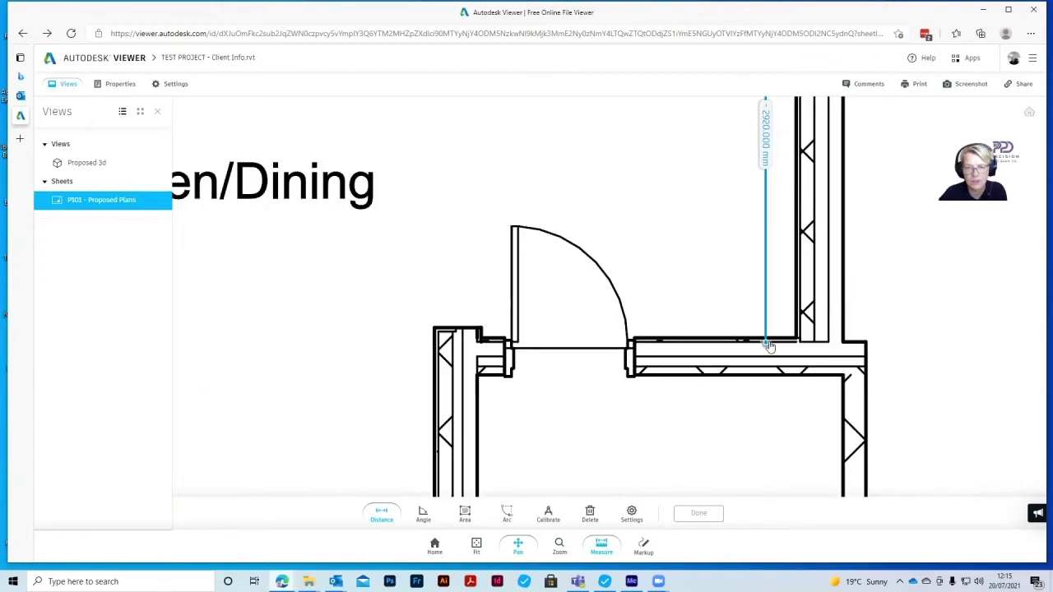
pyautogui.scroll(-3, 764, 247)
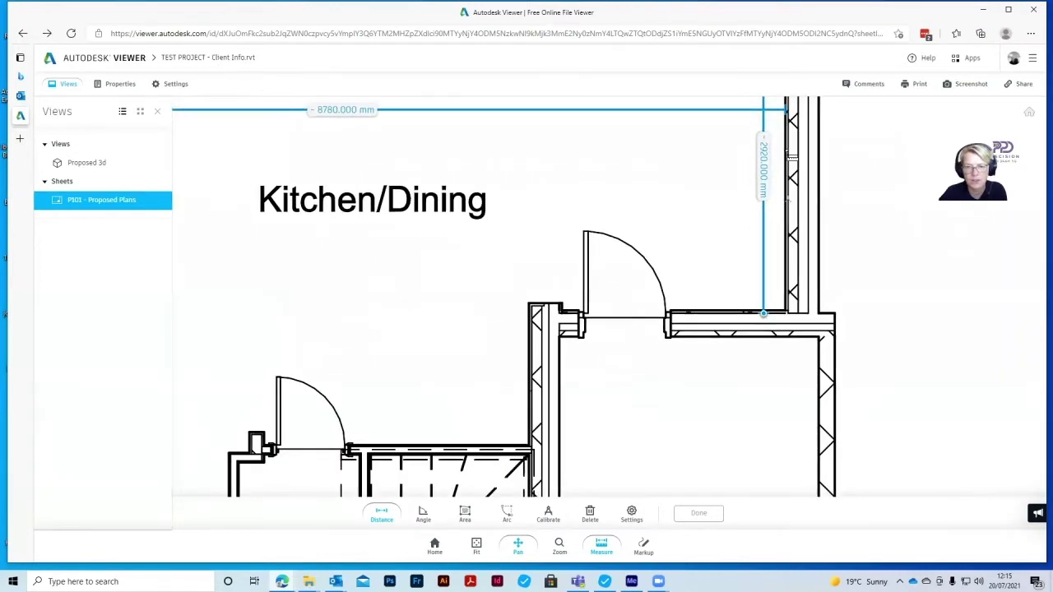
pyautogui.scroll(-1, 700, 177)
pyautogui.scroll(-3, 700, 181)
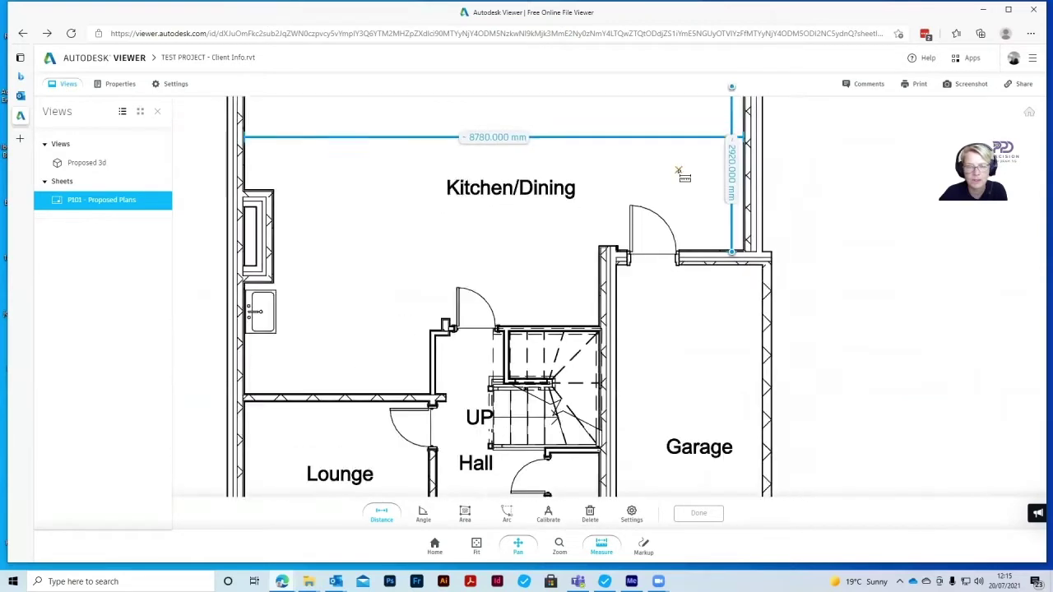
pyautogui.moveTo(739, 198); pyautogui.dragTo(654, 252)
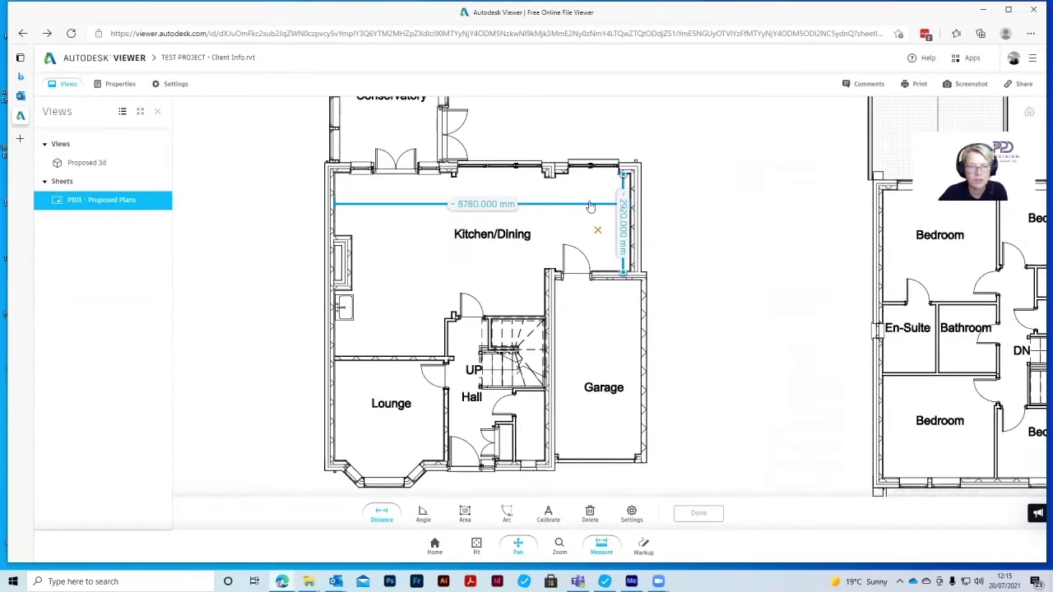
# Switch to area measurement and zoom in on the Lounge of the ground floor plan
pyautogui.click(465, 513)
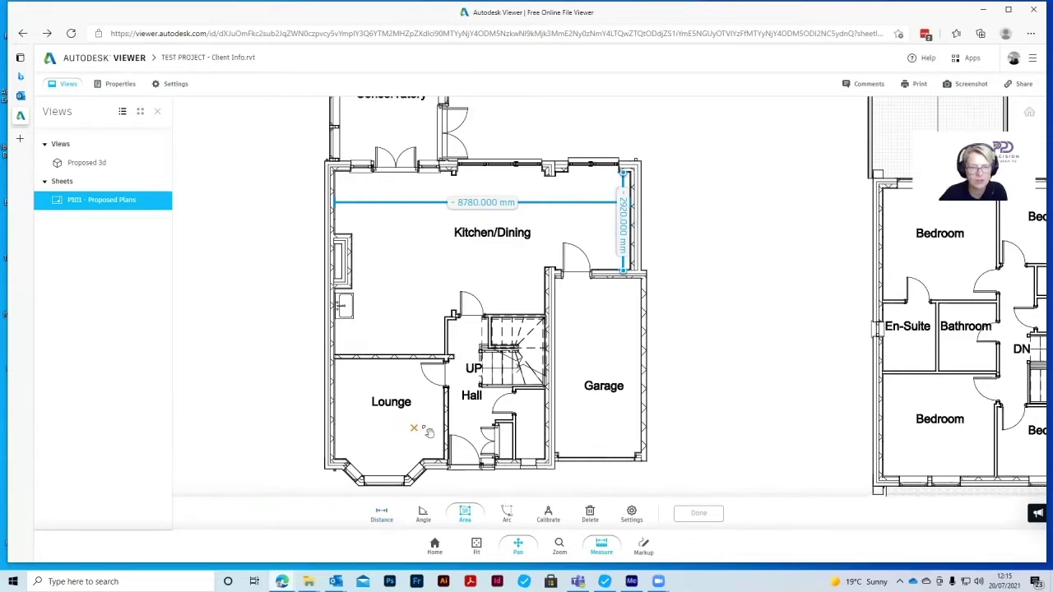
pyautogui.moveTo(418, 433); pyautogui.dragTo(482, 400)
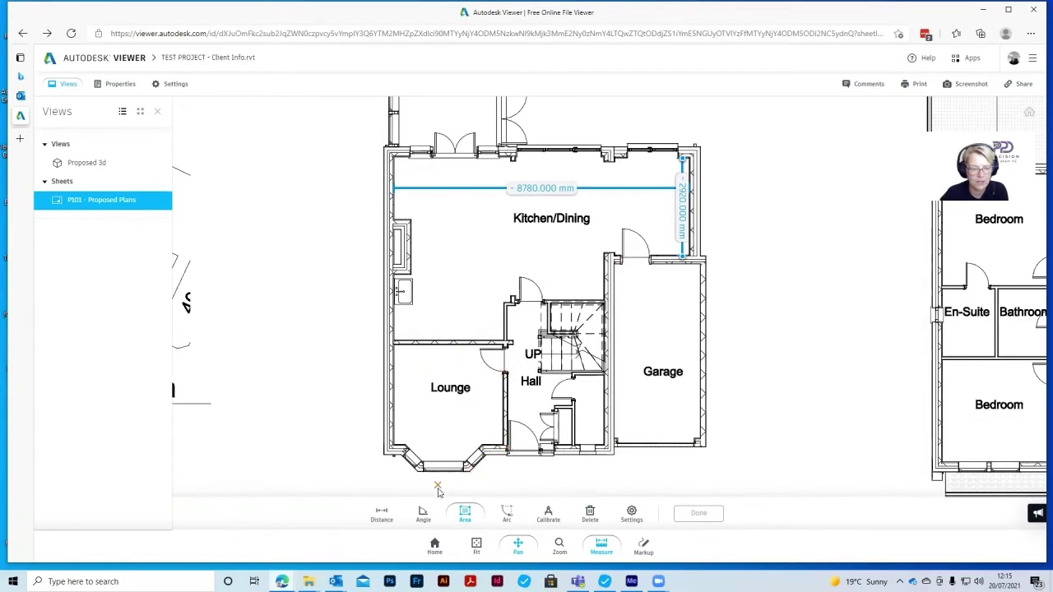
pyautogui.moveTo(450, 478); pyautogui.dragTo(499, 403)
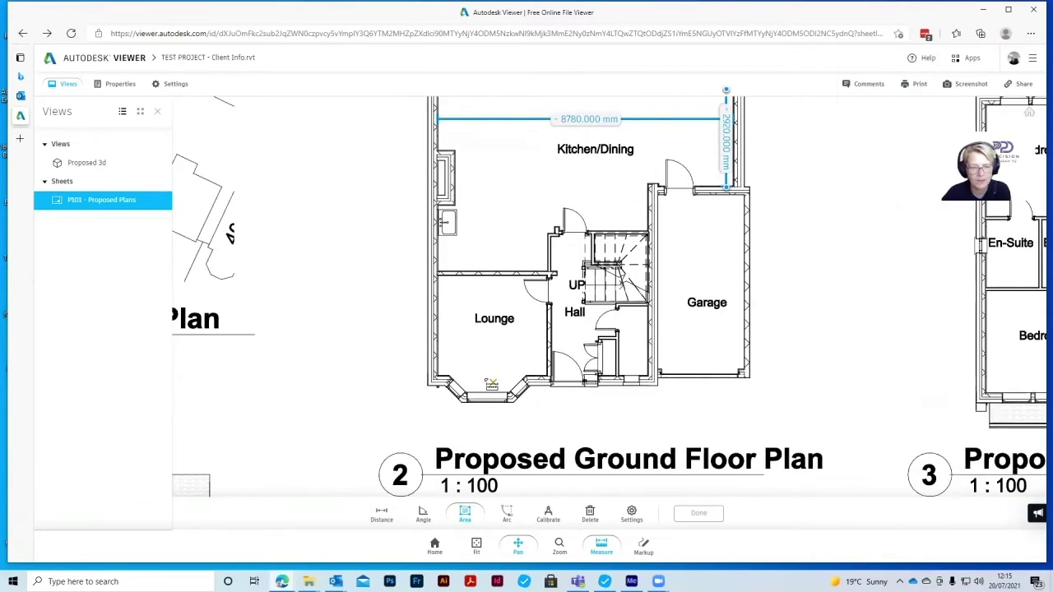
pyautogui.scroll(5, 489, 383)
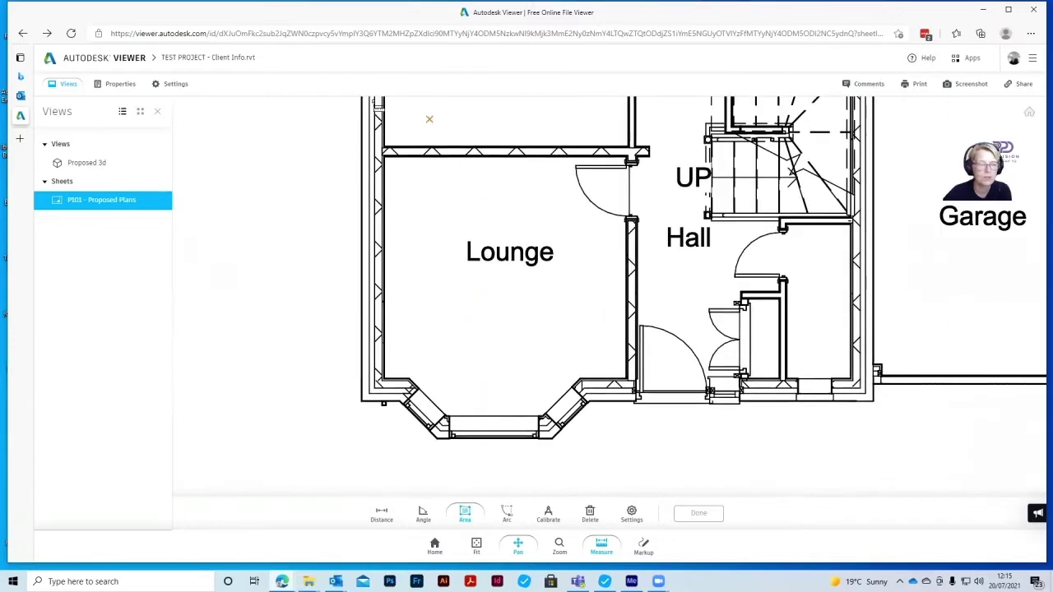
pyautogui.scroll(3, 384, 158)
pyautogui.scroll(2, 387, 160)
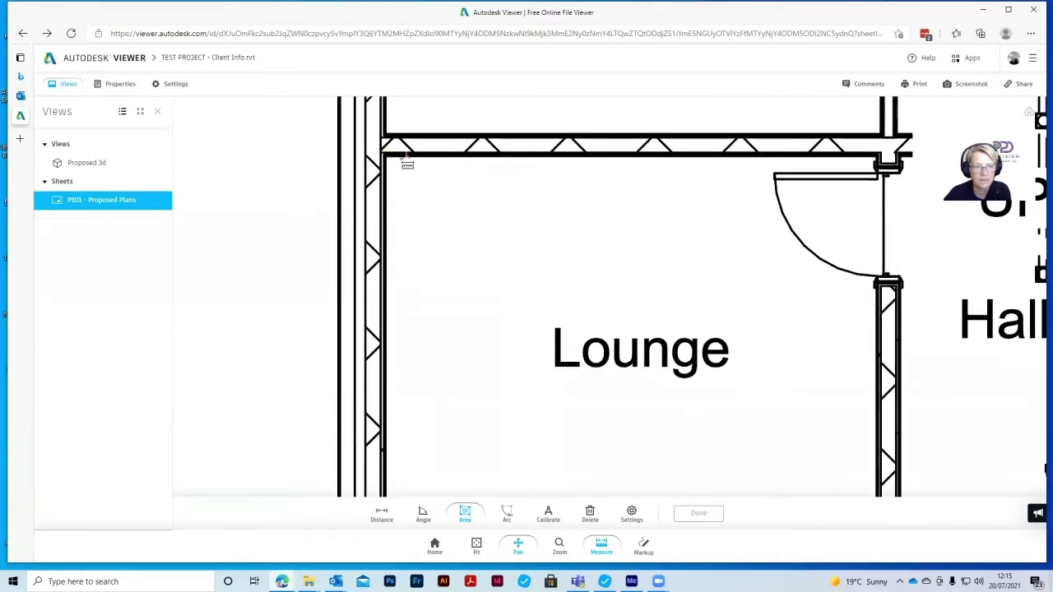
# Start the Lounge area outline at its top-left corner, down the right wall to the bay
pyautogui.click(384, 155)
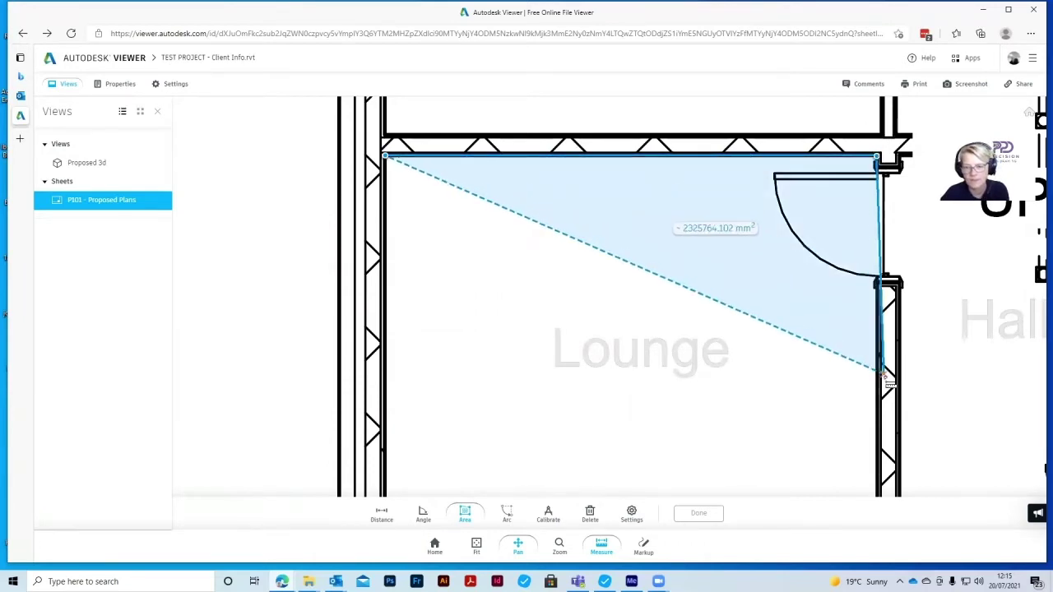
pyautogui.moveTo(881, 370); pyautogui.dragTo(802, 261)
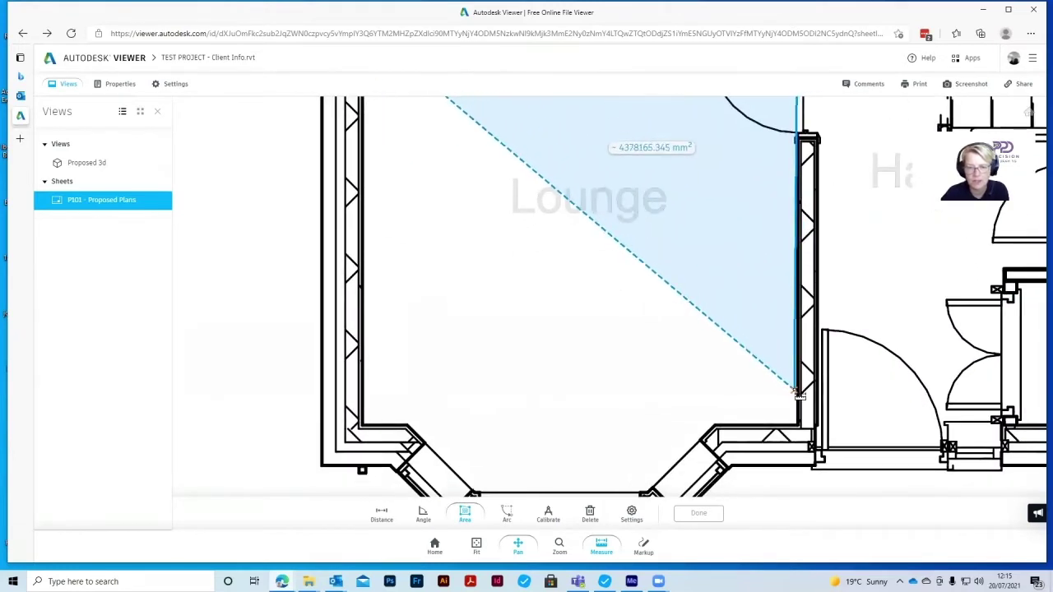
pyautogui.click(799, 425)
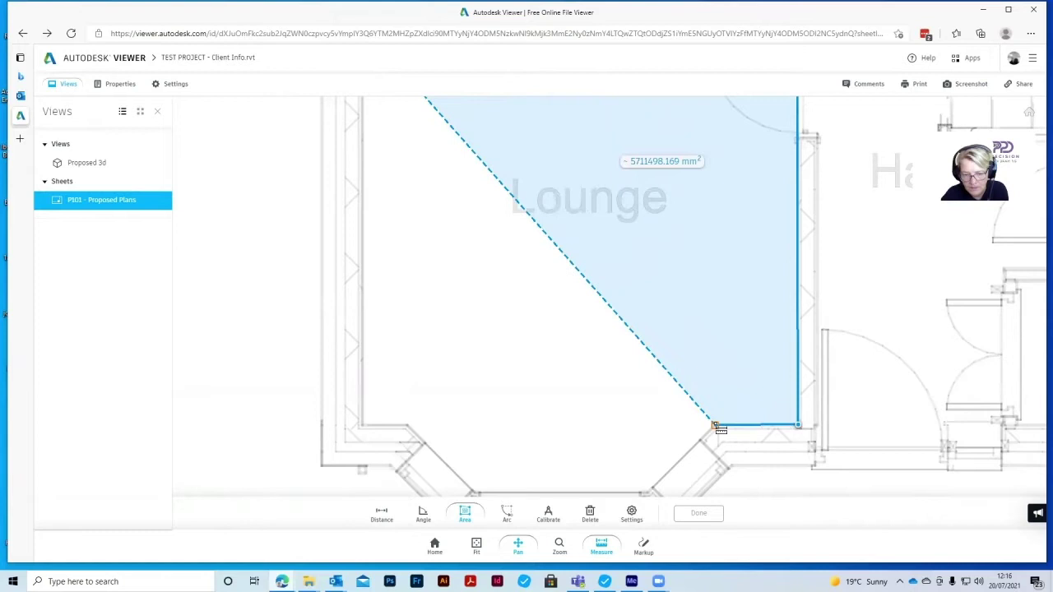
pyautogui.scroll(2, 715, 427)
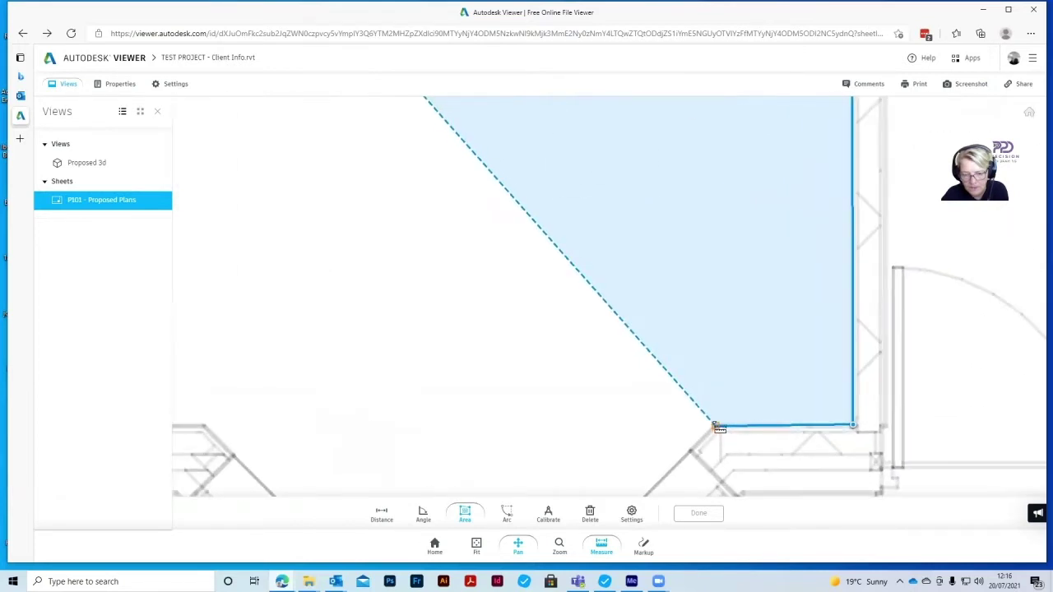
pyautogui.click(717, 429)
pyautogui.scroll(-2, 717, 429)
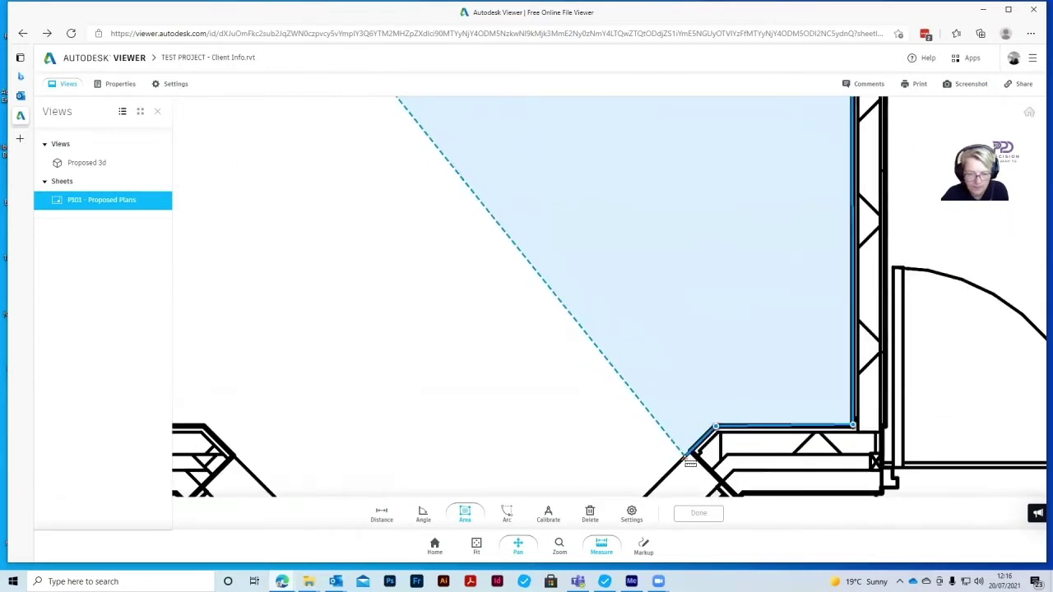
pyautogui.moveTo(683, 437); pyautogui.dragTo(705, 272)
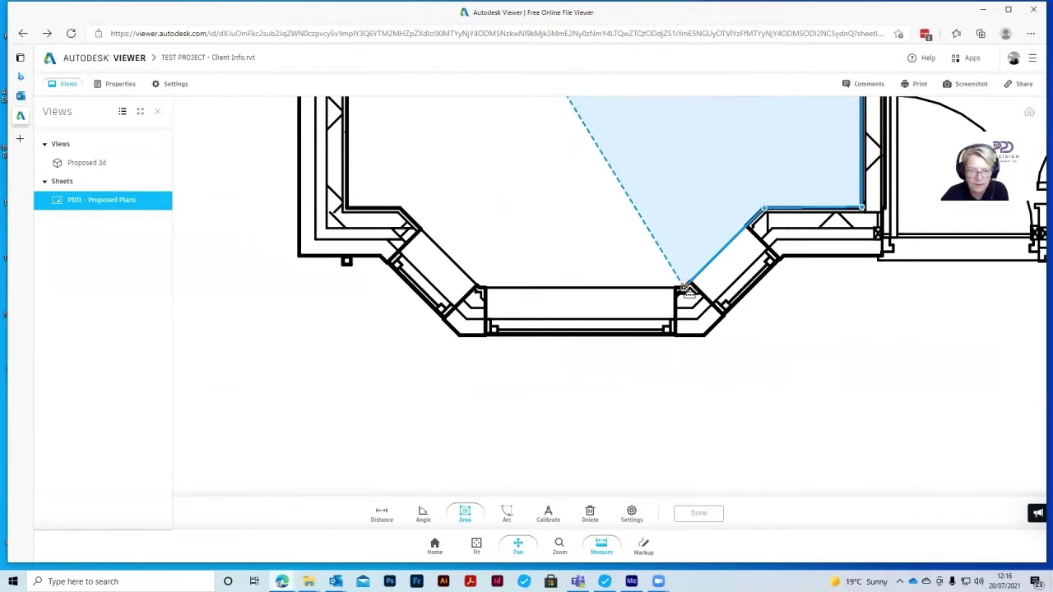
# Trace around the bay window and close the outline, giving about 10506576.683 mm²
pyautogui.click(685, 287)
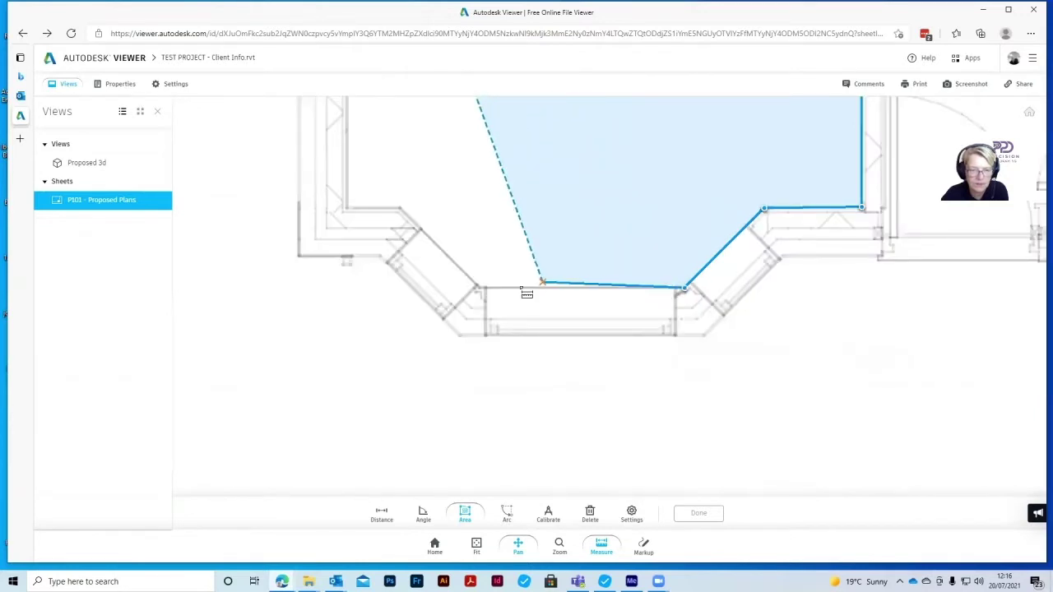
pyautogui.click(475, 288)
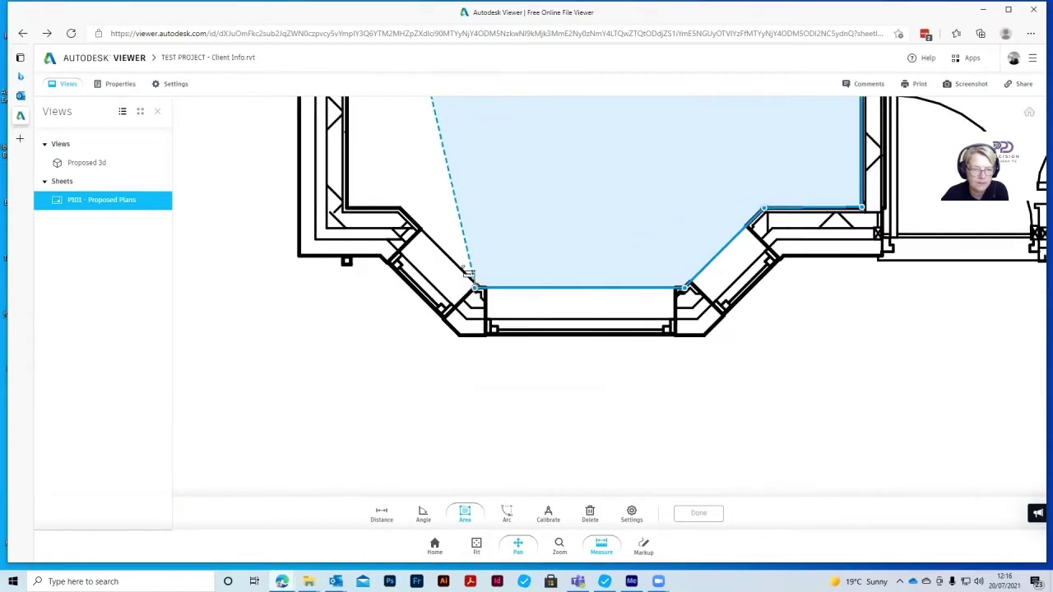
pyautogui.click(393, 209)
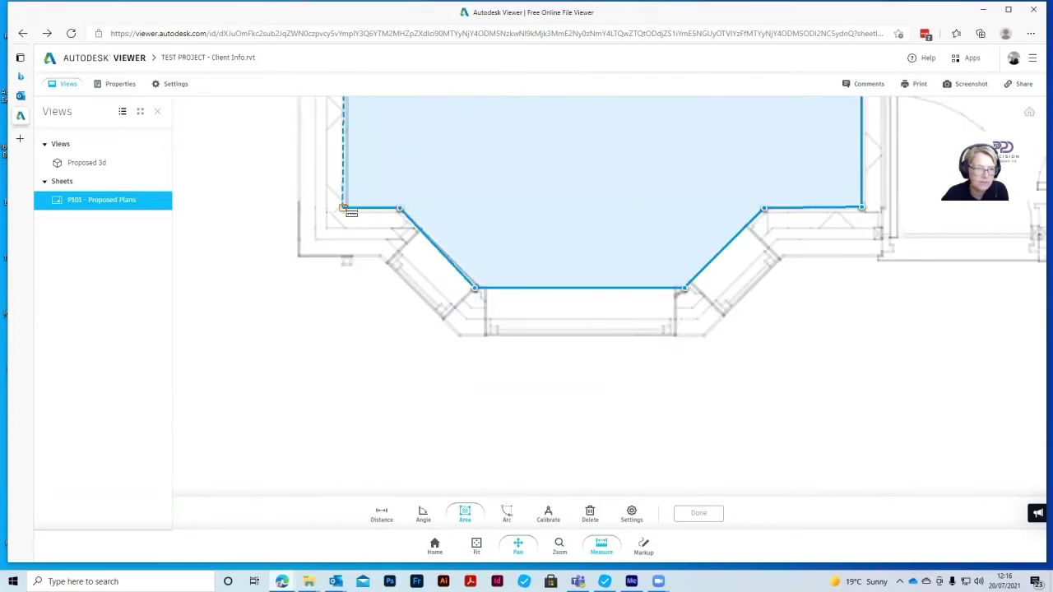
pyautogui.scroll(6, 347, 210)
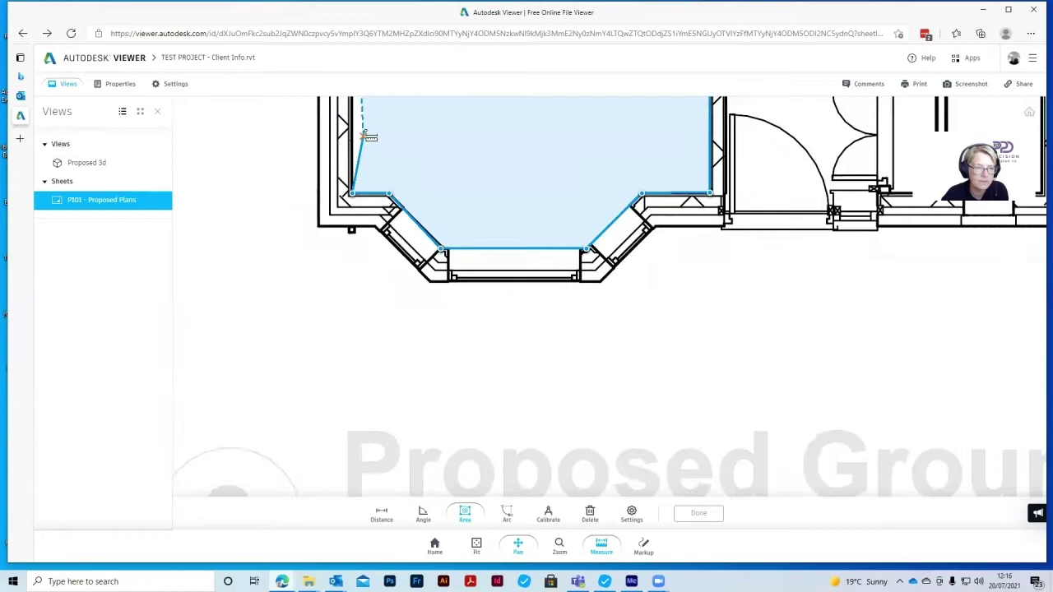
pyautogui.click(332, 237)
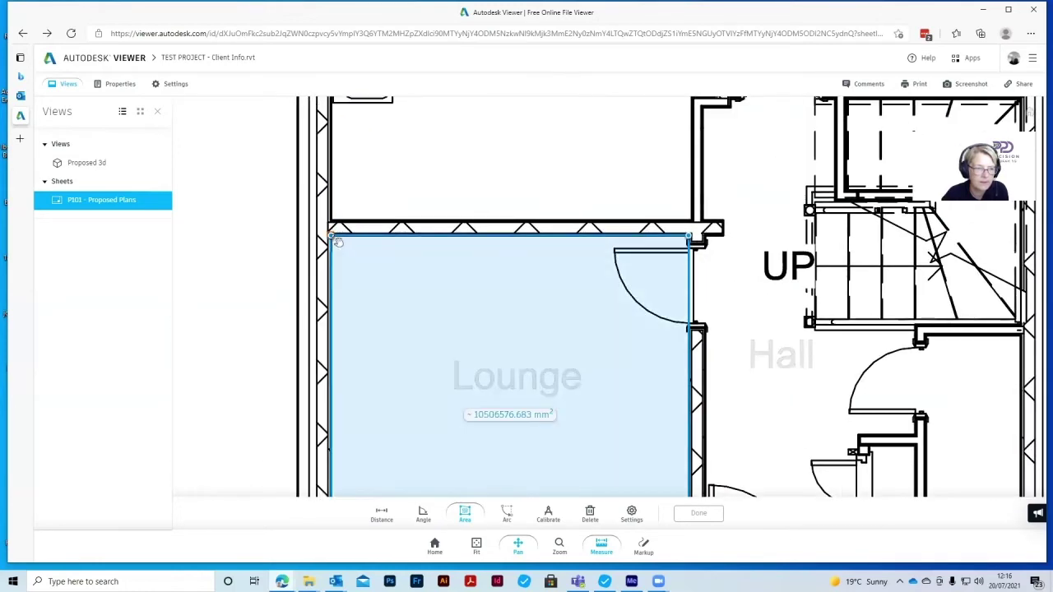
pyautogui.scroll(-4, 703, 370)
pyautogui.moveTo(601, 373); pyautogui.dragTo(502, 288)
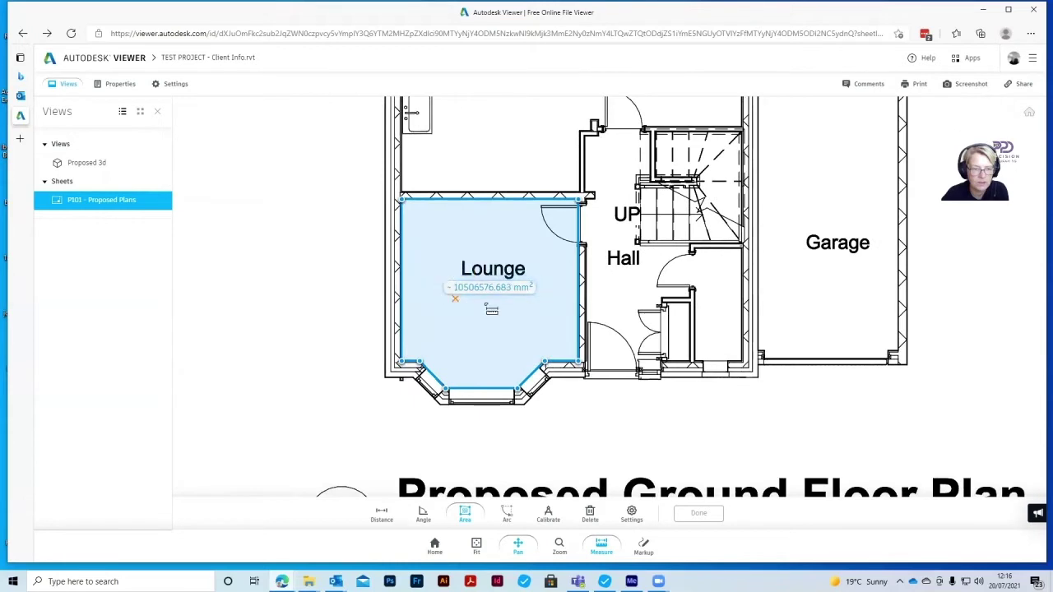
# Change the measurement unit type to Metres so the Lounge area reads 10.507 m²
pyautogui.click(632, 513)
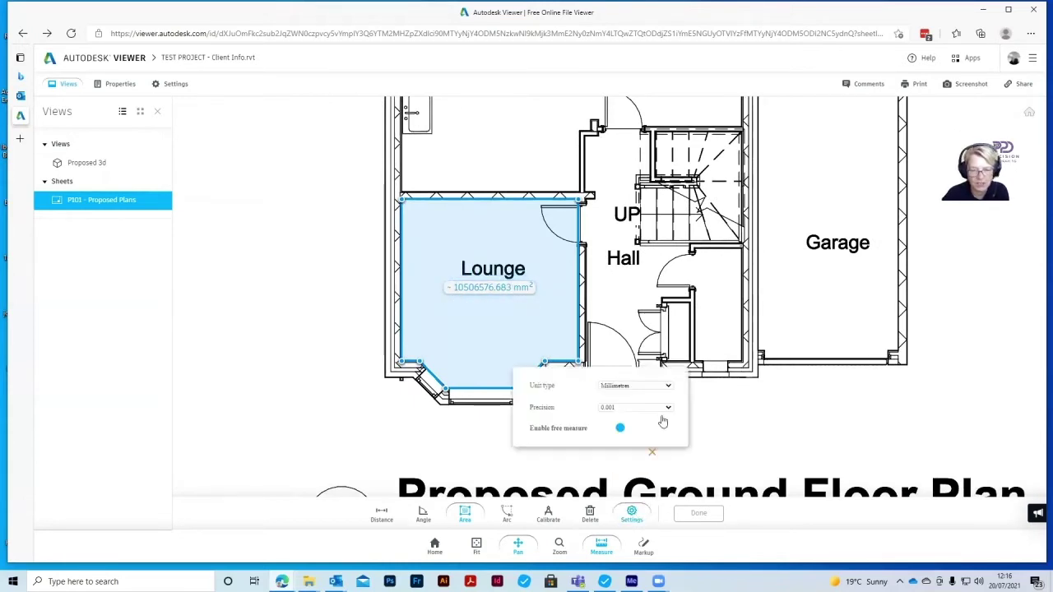
pyautogui.click(668, 386)
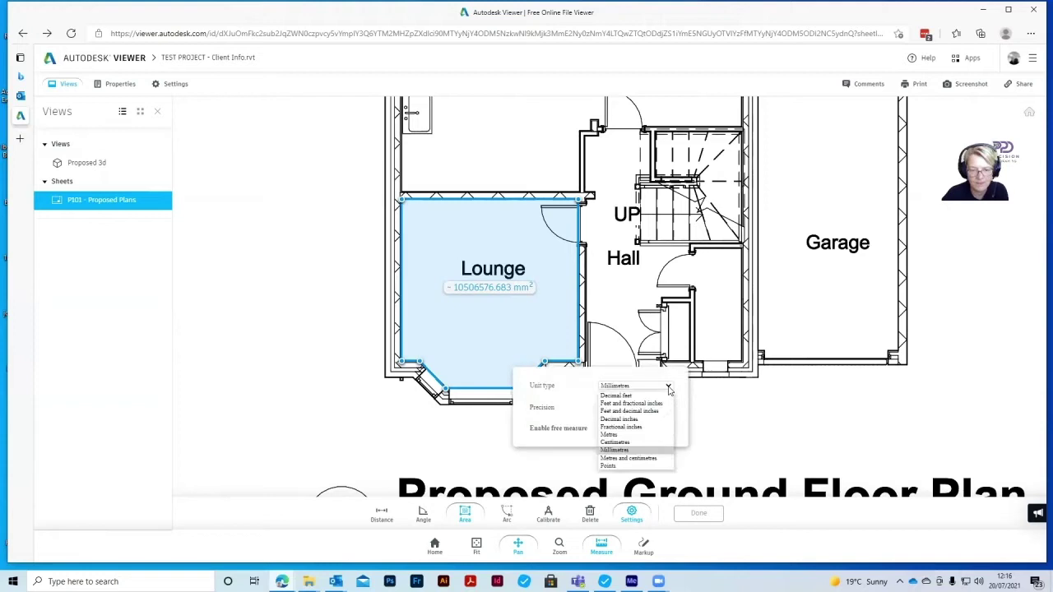
pyautogui.click(618, 435)
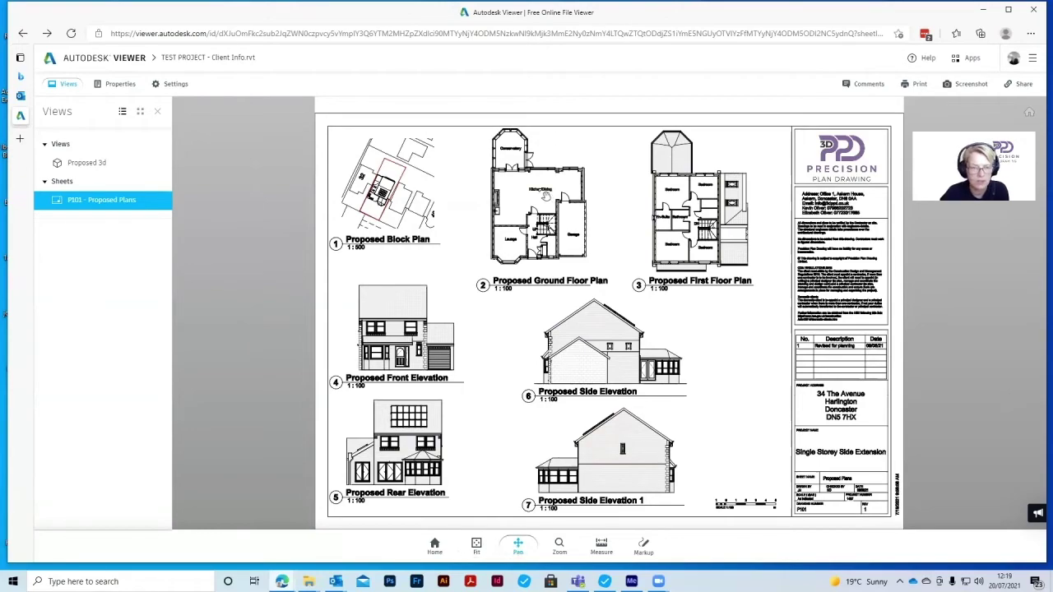
# Frame the Conservatory and Kitchen/Dining on the ground floor plan and enter markup mode
pyautogui.scroll(10, 564, 184)
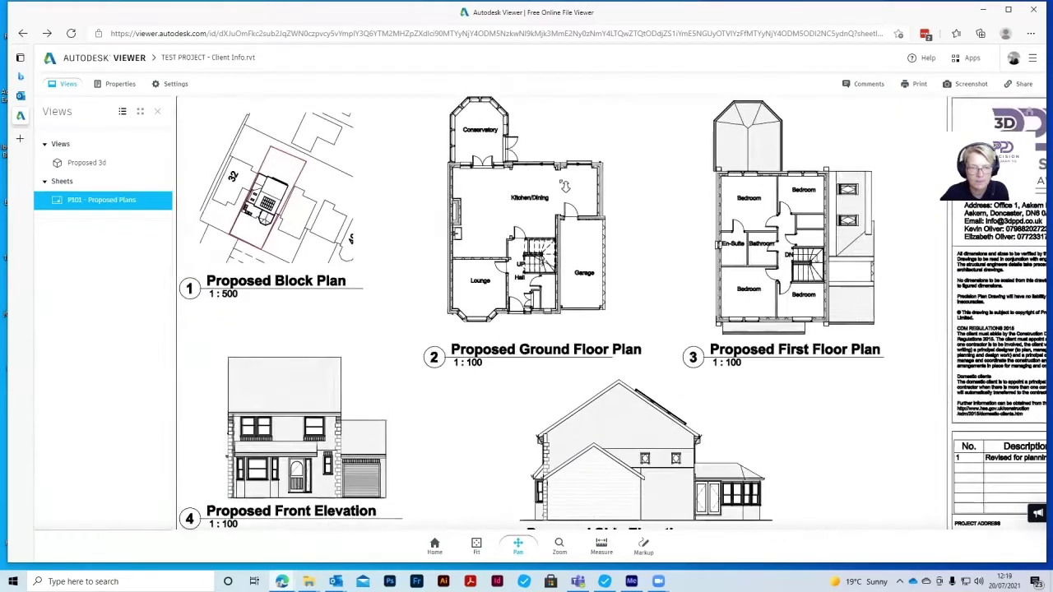
pyautogui.moveTo(566, 183); pyautogui.dragTo(616, 228)
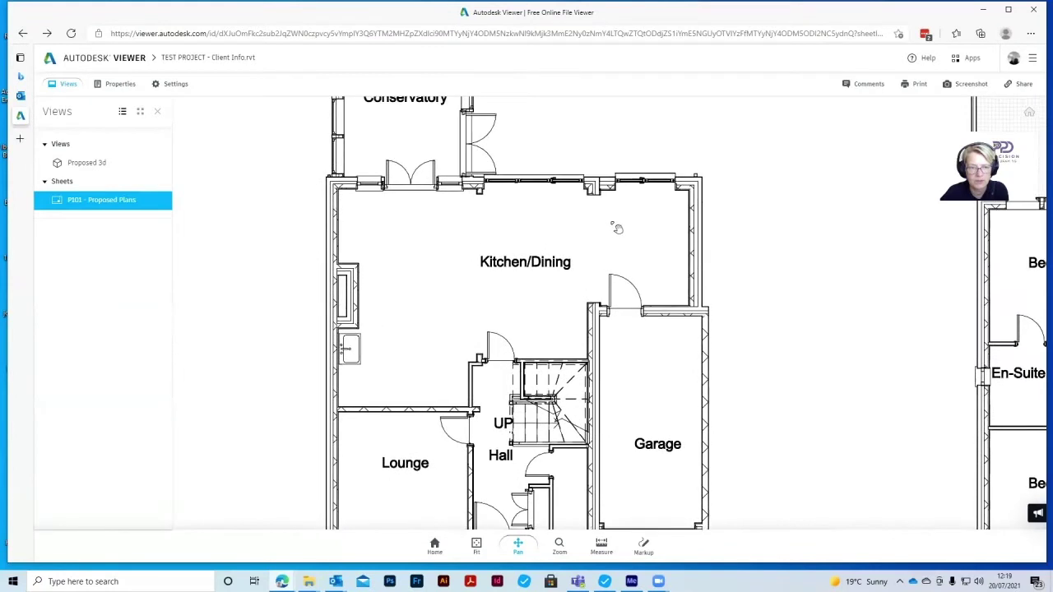
pyautogui.click(644, 547)
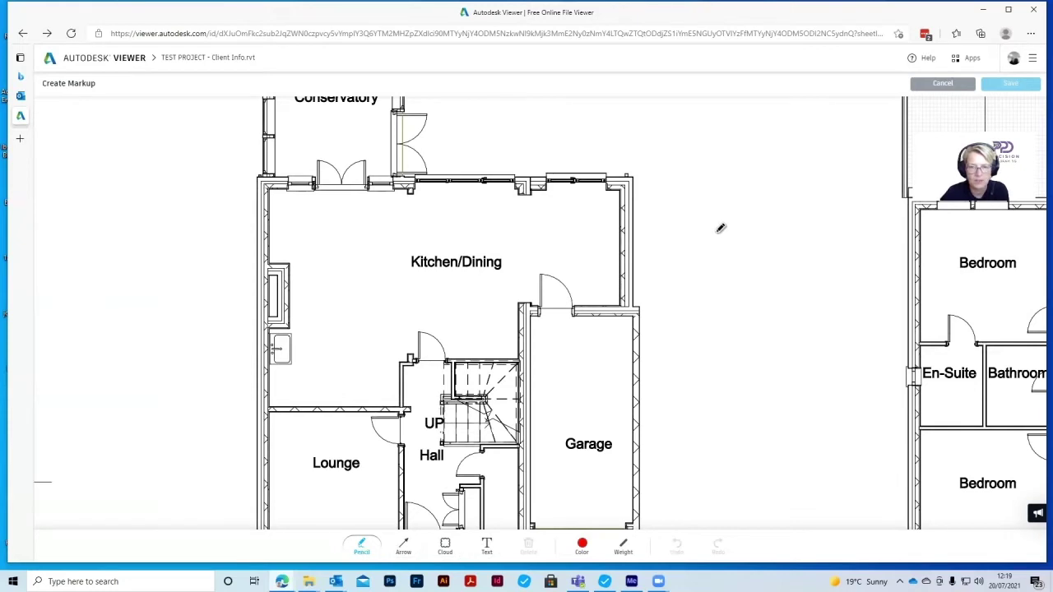
# Try a red freehand stroke and a red arrow beside Kitchen/Dining, undoing both
pyautogui.moveTo(715, 232); pyautogui.dragTo(707, 309)
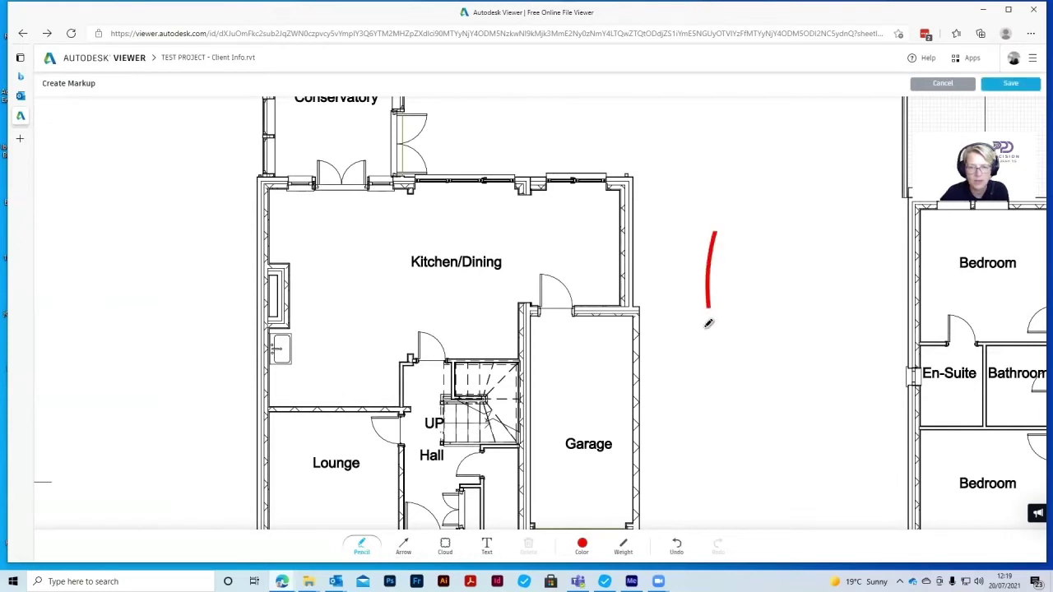
pyautogui.click(677, 548)
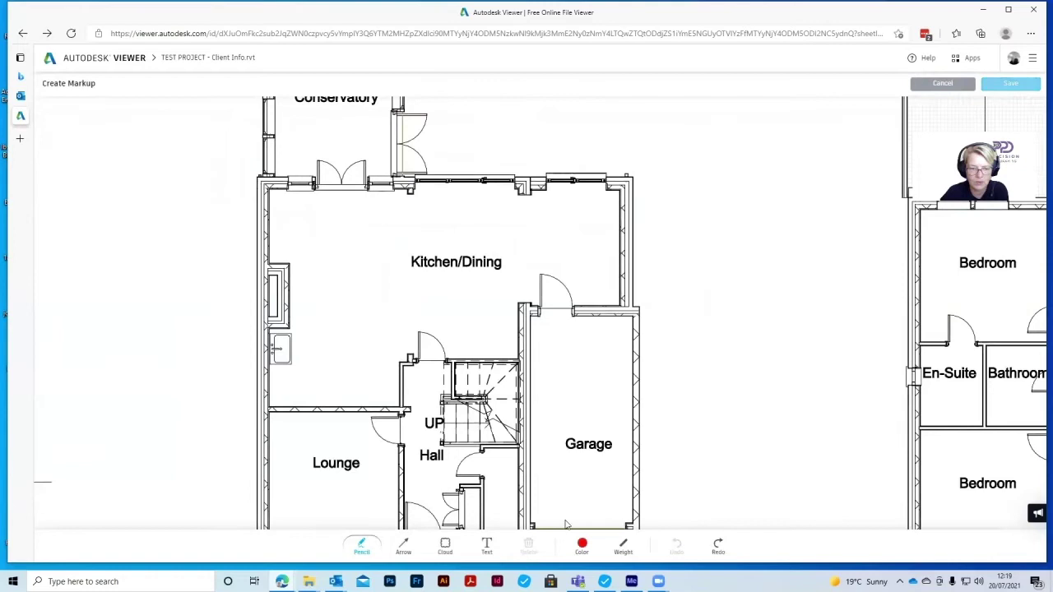
pyautogui.click(403, 547)
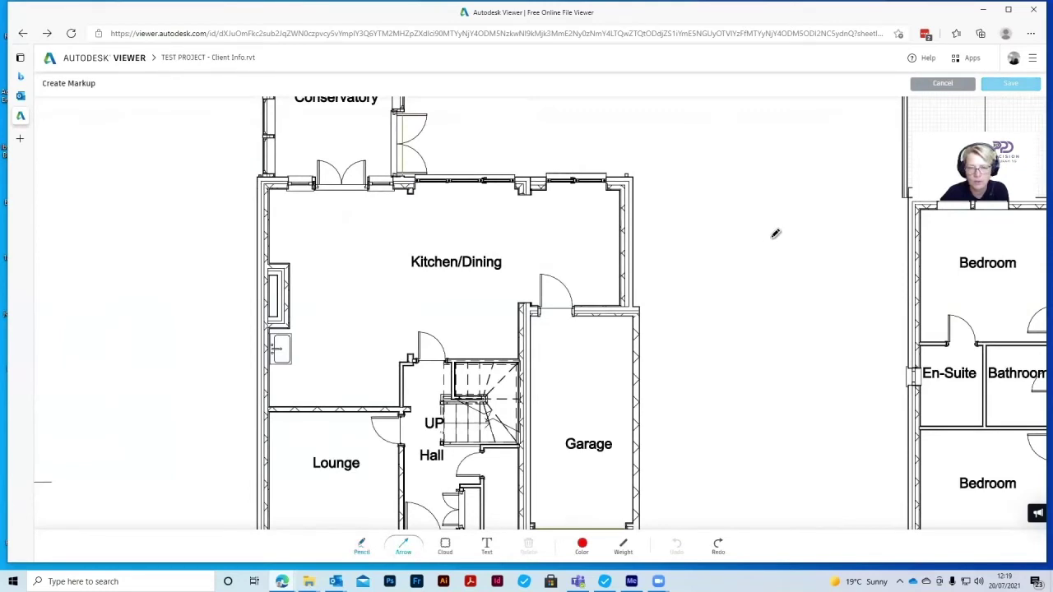
pyautogui.moveTo(771, 238); pyautogui.dragTo(695, 301)
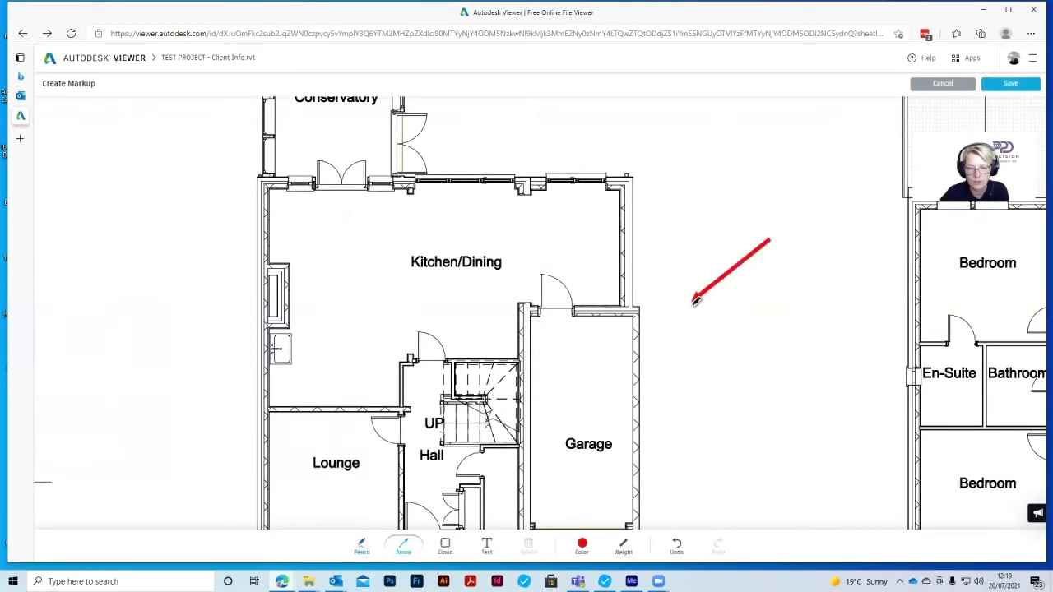
pyautogui.click(676, 547)
# Draw and undo a revision cloud, then place an empty text box right of Kitchen/Dining
pyautogui.click(445, 546)
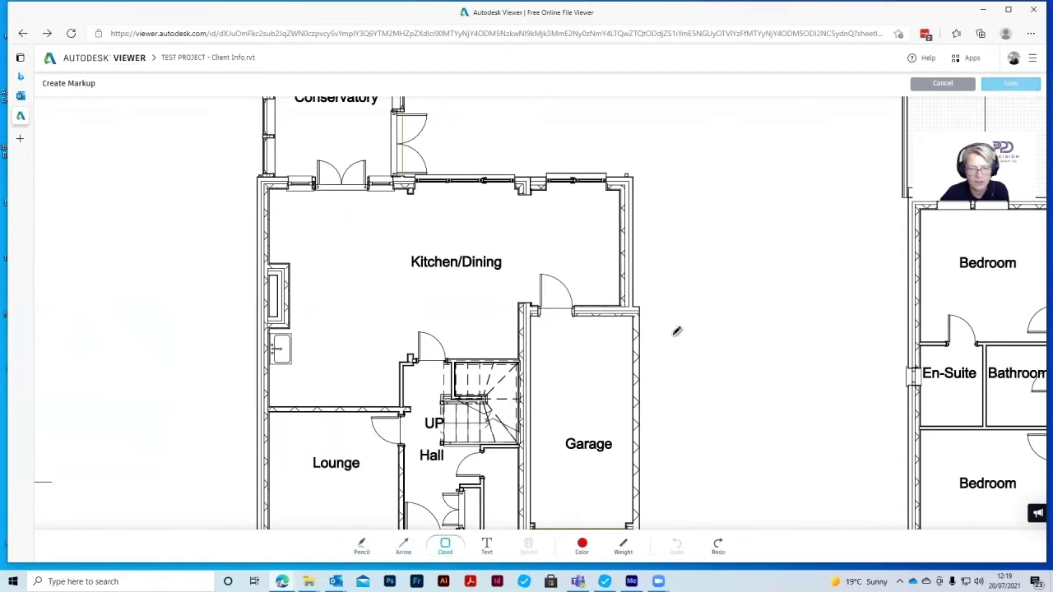
pyautogui.moveTo(679, 241); pyautogui.dragTo(806, 340)
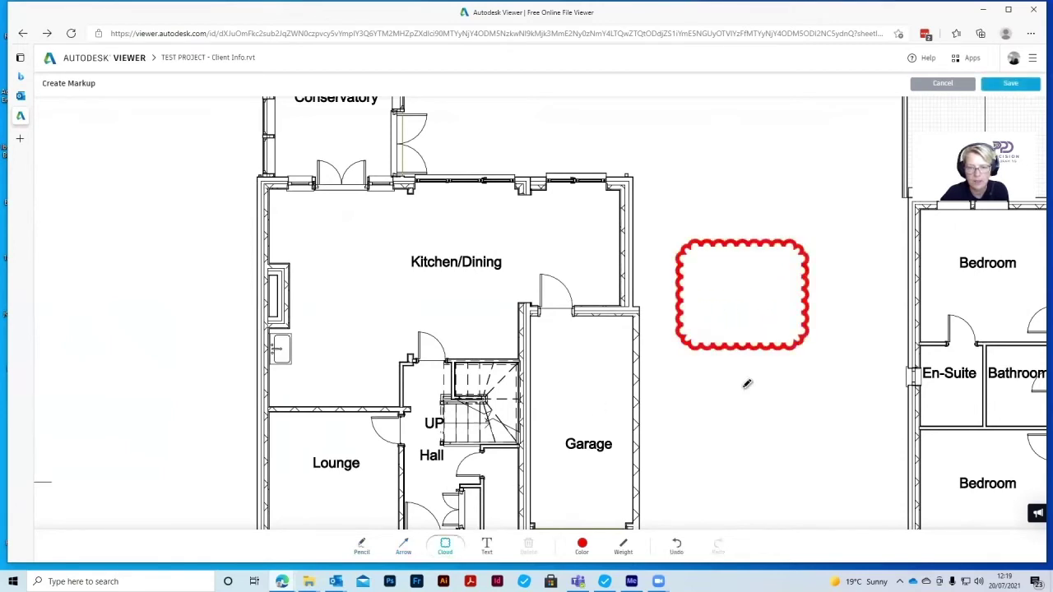
pyautogui.click(676, 547)
pyautogui.click(487, 546)
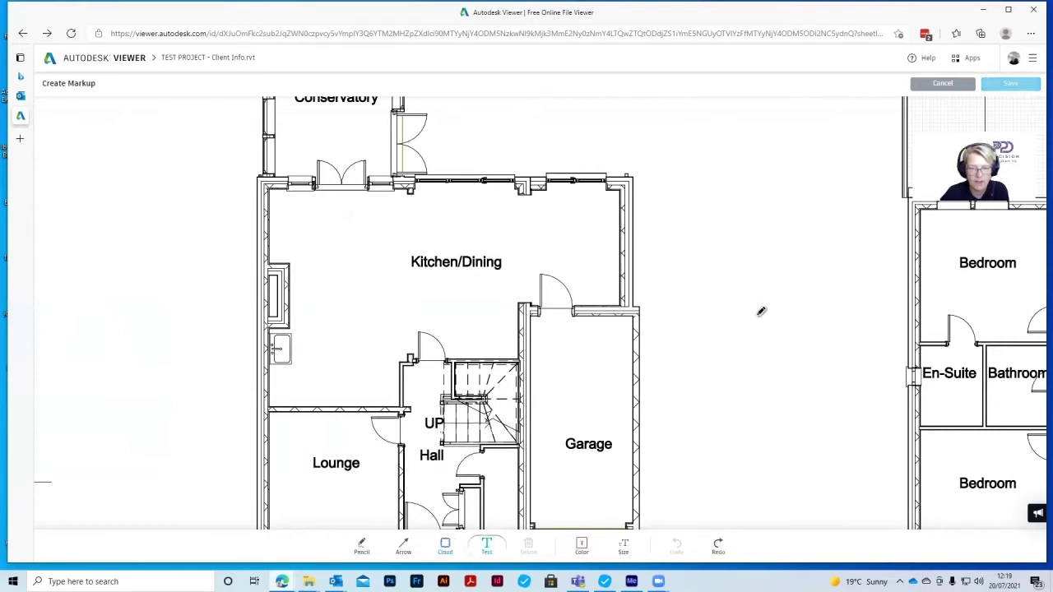
pyautogui.click(690, 239)
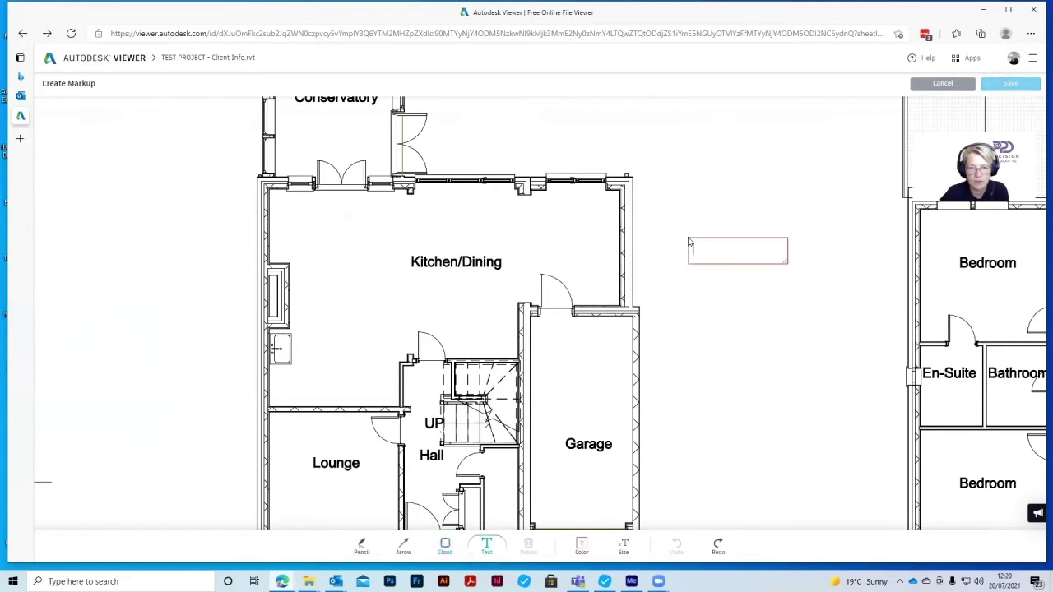
# Draw a red arrow pointing at the Kitchen/Dining door
pyautogui.click(402, 547)
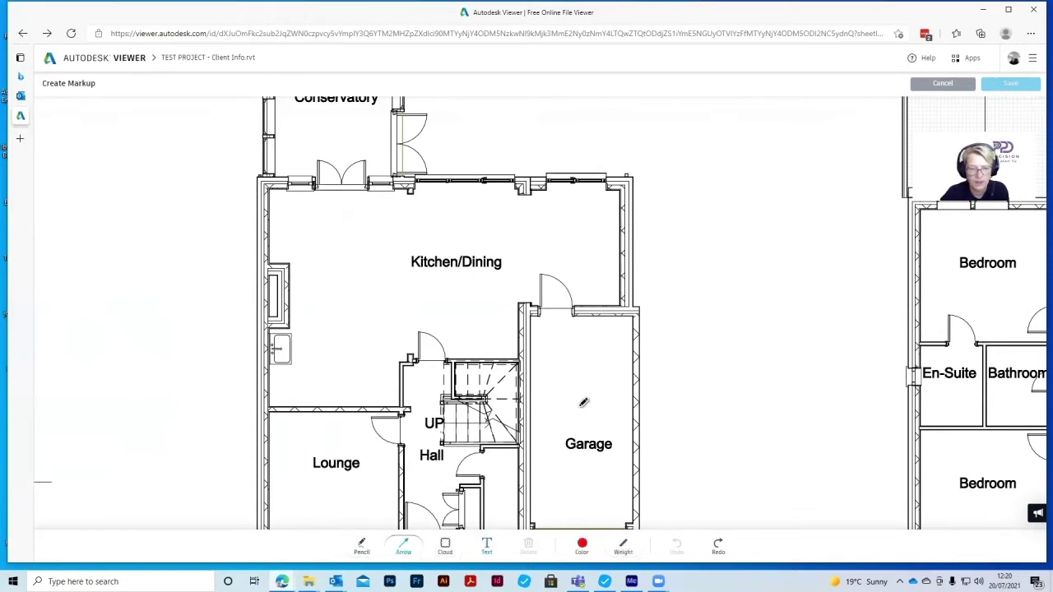
pyautogui.click(623, 549)
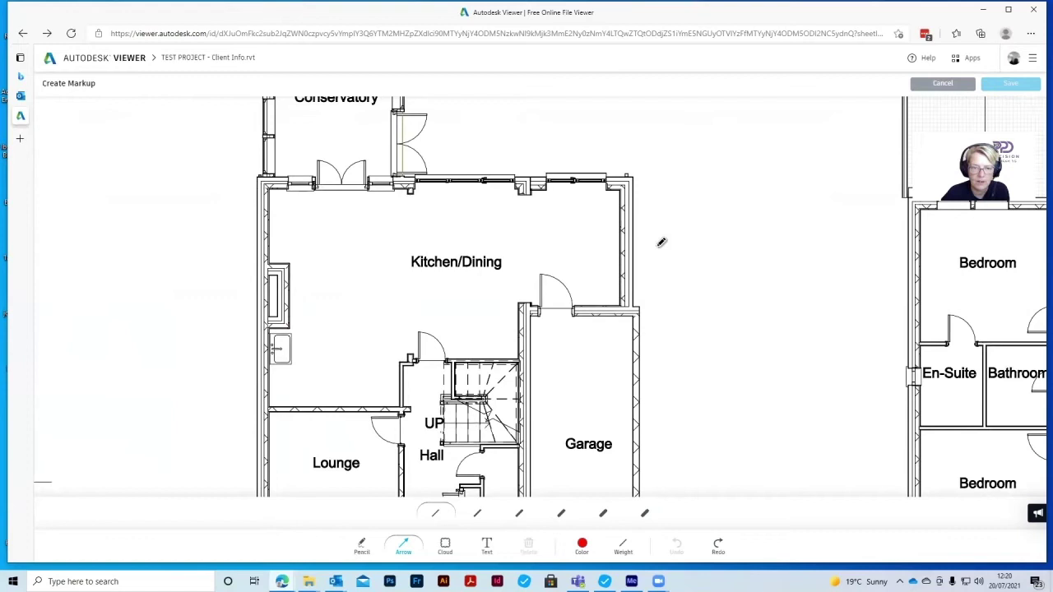
pyautogui.moveTo(657, 244); pyautogui.dragTo(571, 293)
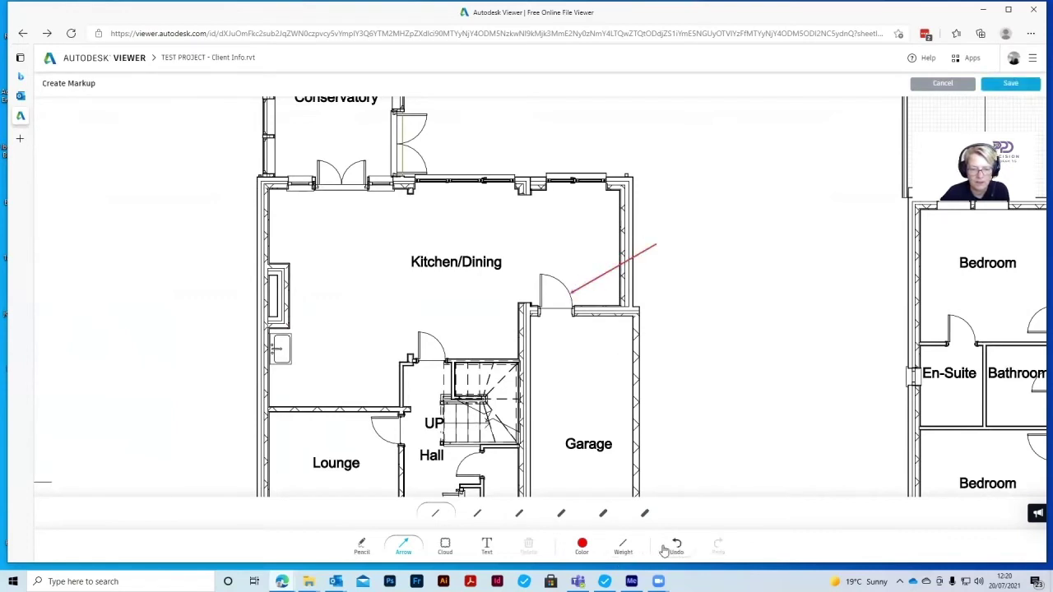
# Add the text note 'Move door to new position' at the arrow's tail
pyautogui.click(486, 545)
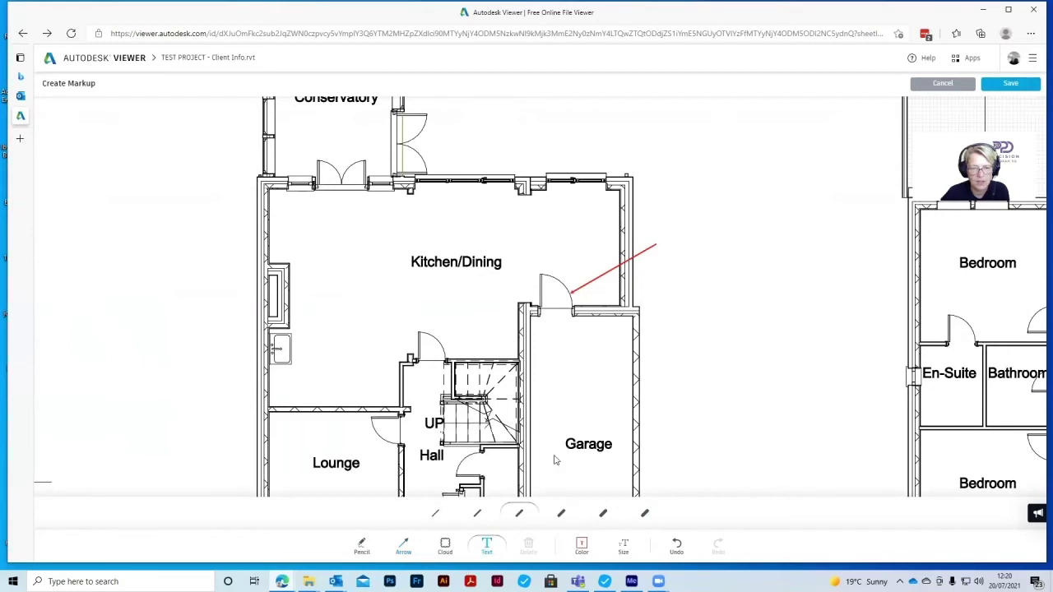
pyautogui.click(668, 243)
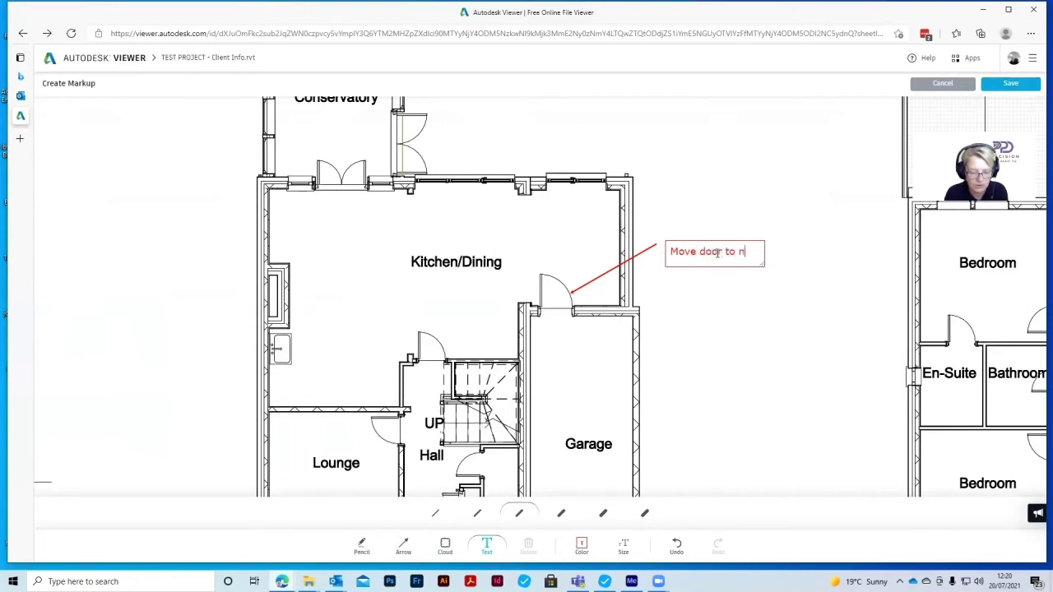
pyautogui.write('Move door to new position')
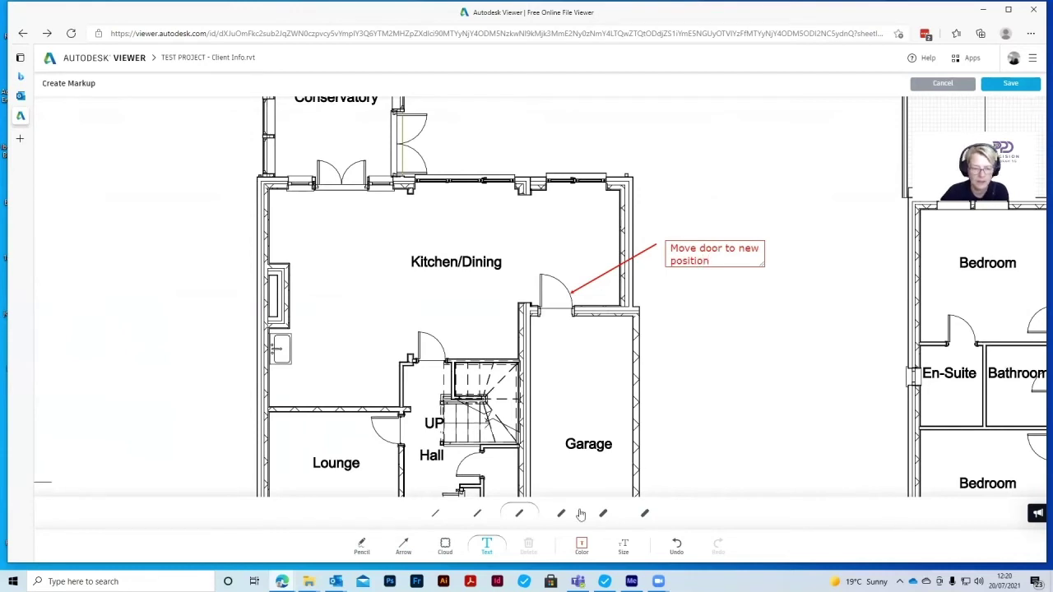
# Sketch the door's new swing as a blue freehand arc left of the kitchen door
pyautogui.click(362, 546)
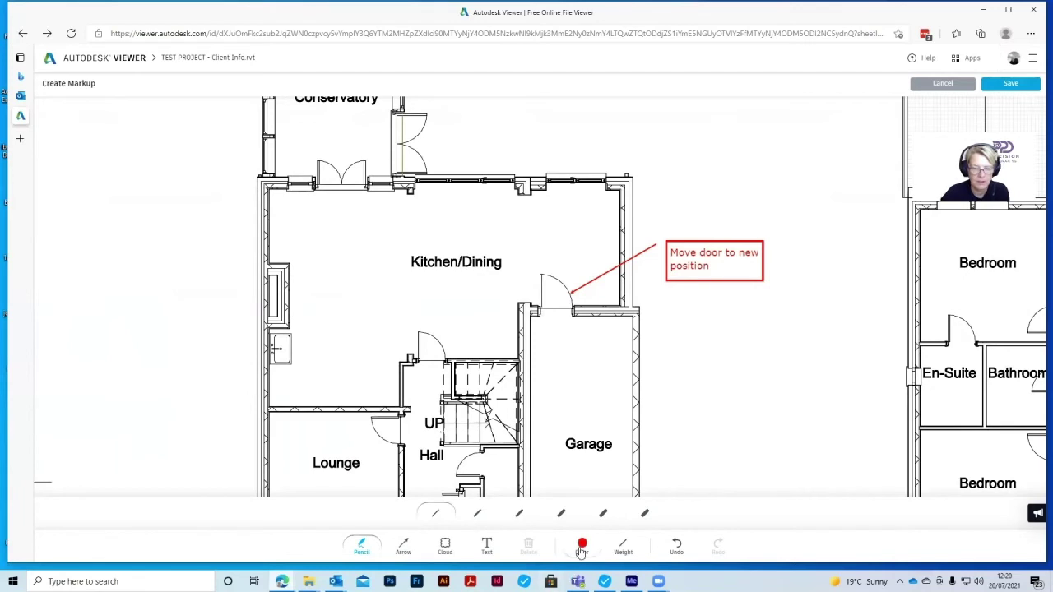
pyautogui.click(582, 547)
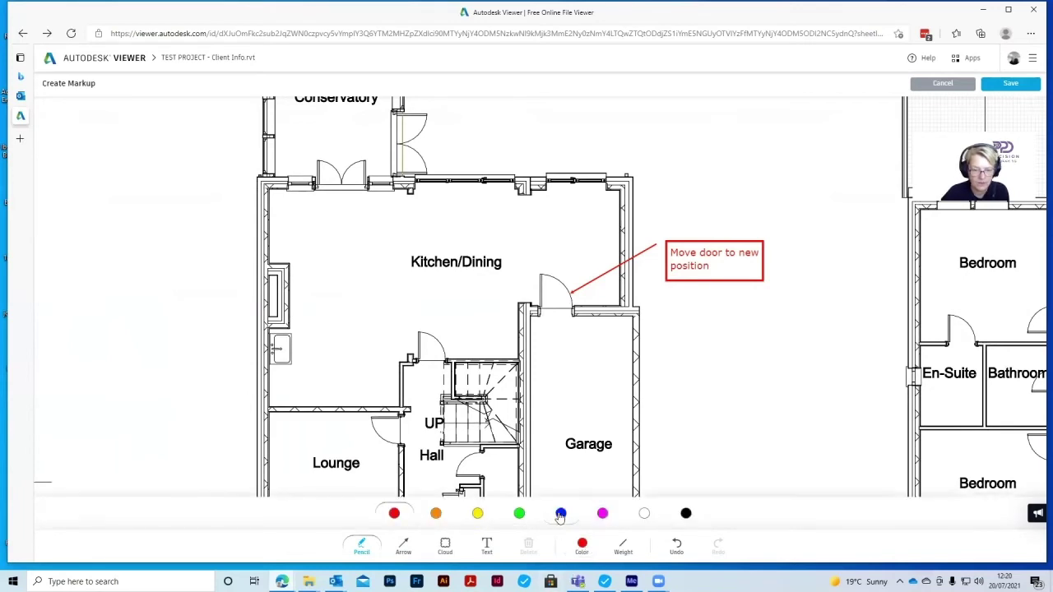
pyautogui.click(561, 515)
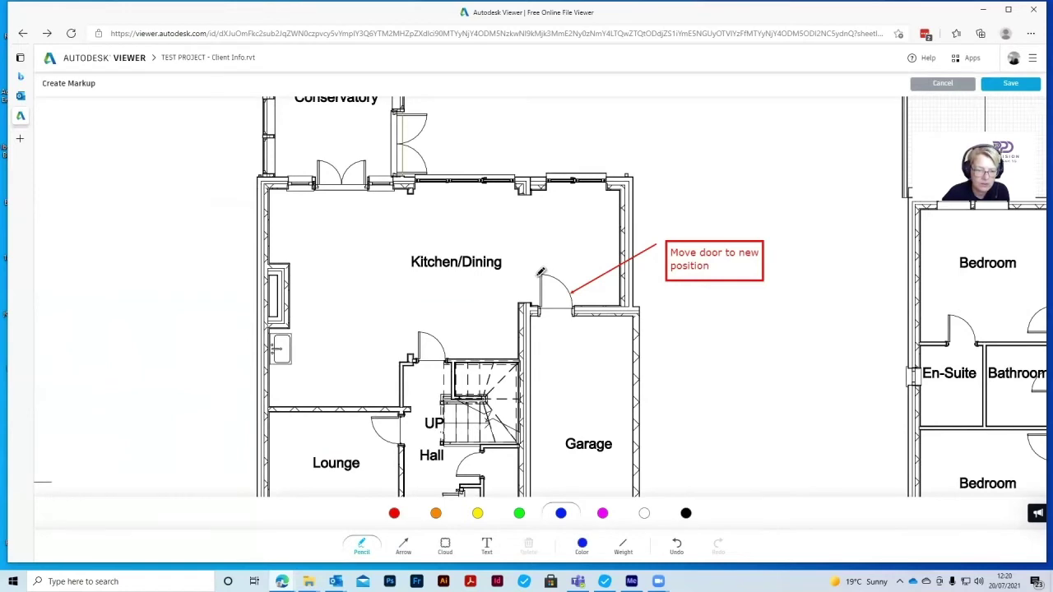
pyautogui.moveTo(532, 277)
pyautogui.mouseDown()
pyautogui.moveTo(504, 298)
pyautogui.moveTo(515, 323)
pyautogui.mouseUp()
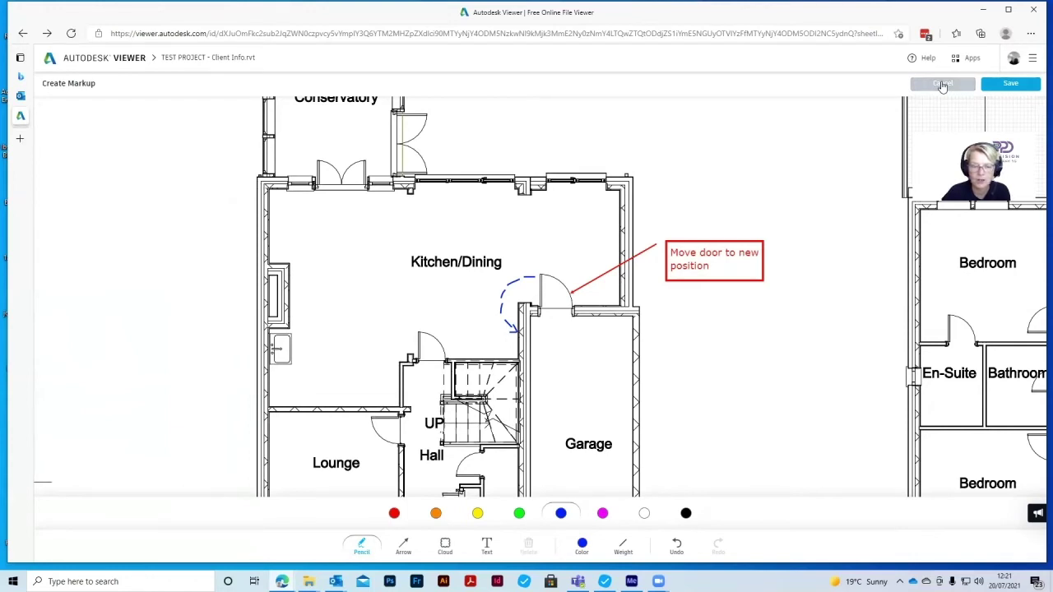
# Save the door markup as a comment, reopen it from its thumbnail, zoom out and close markup
pyautogui.click(1009, 85)
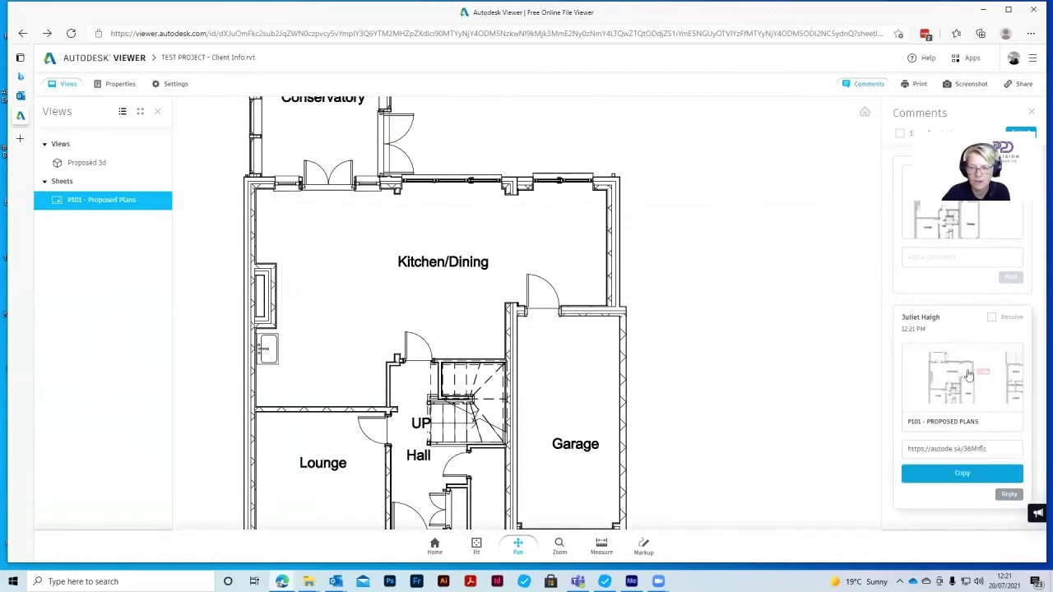
pyautogui.click(952, 368)
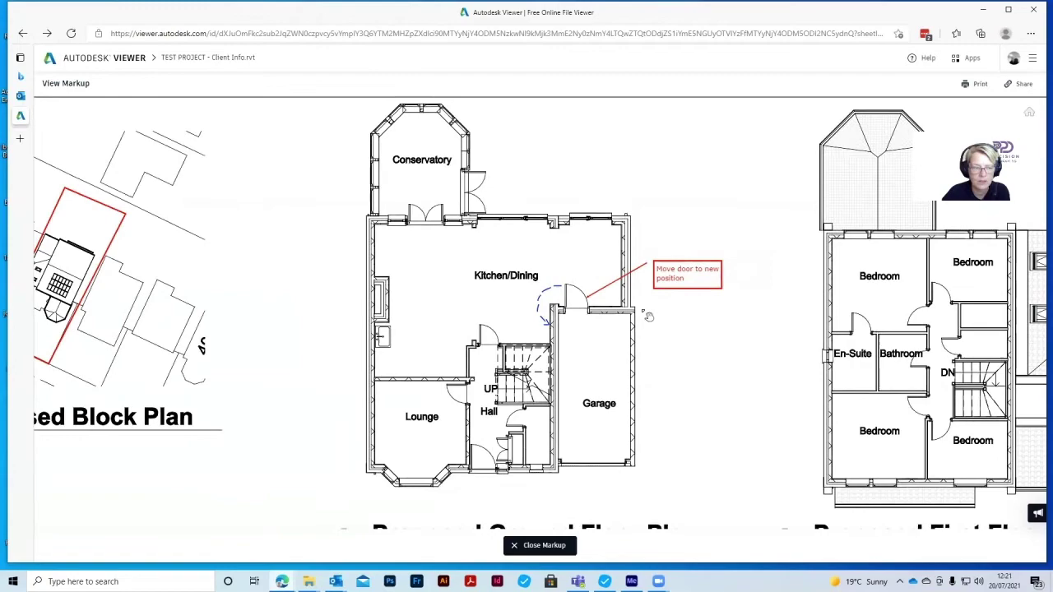
pyautogui.scroll(-6, 667, 297)
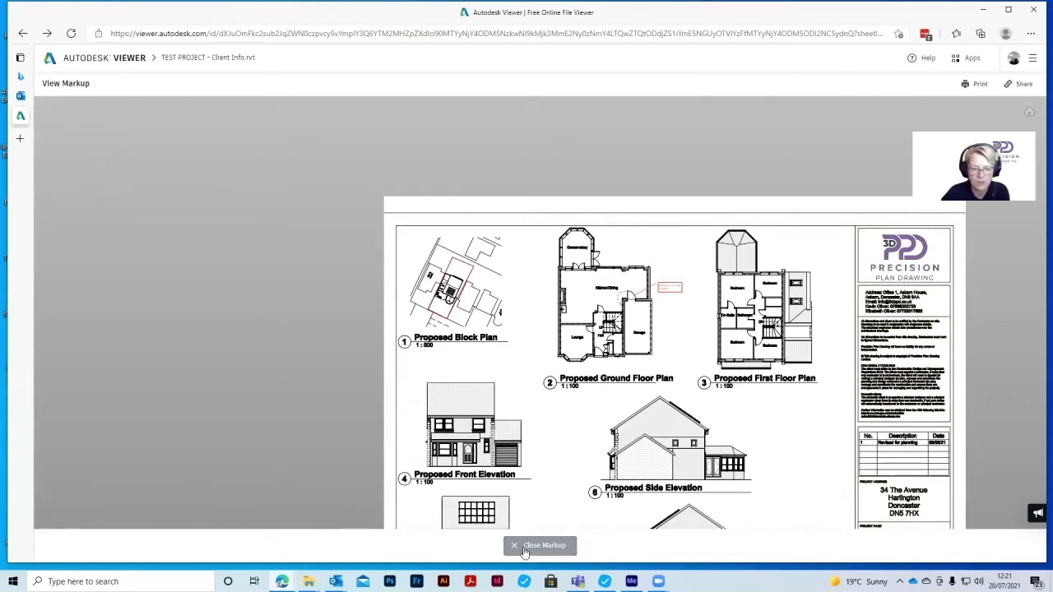
pyautogui.click(524, 549)
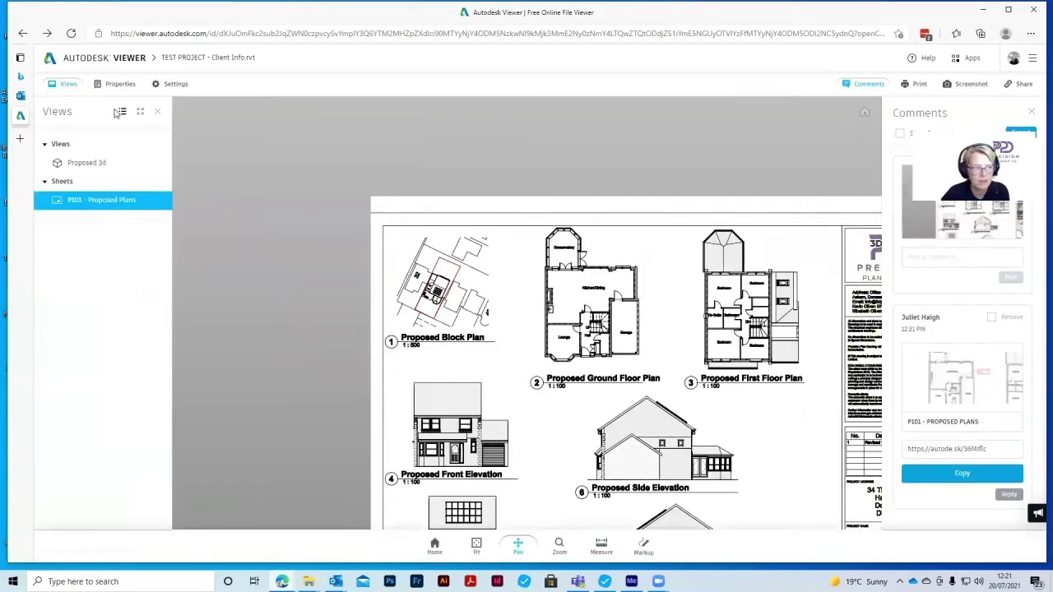
# Open the Proposed 3d view and swing the house model around toward its rear
pyautogui.click(90, 163)
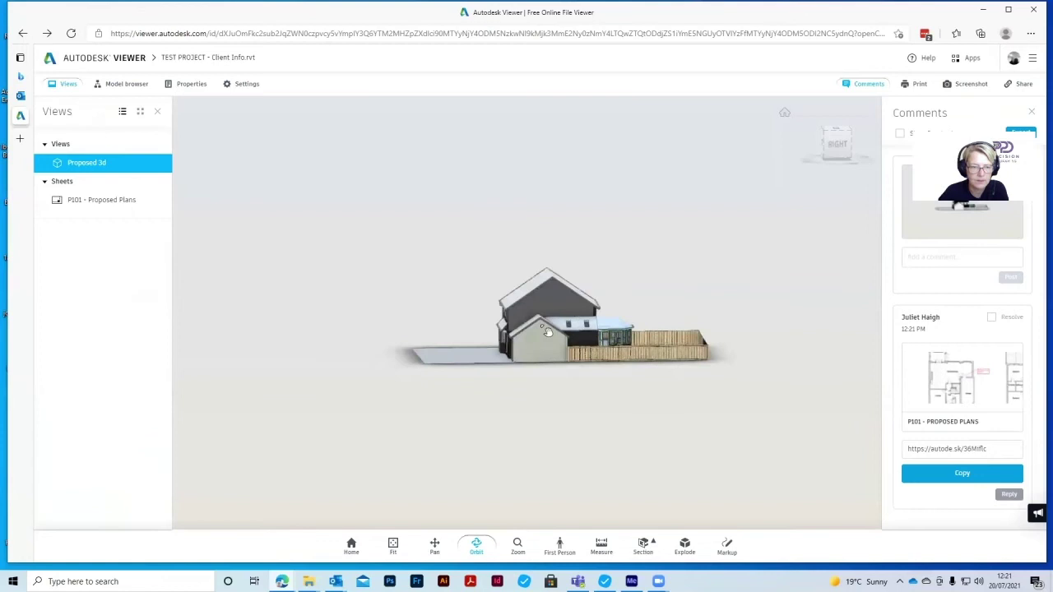
pyautogui.click(560, 546)
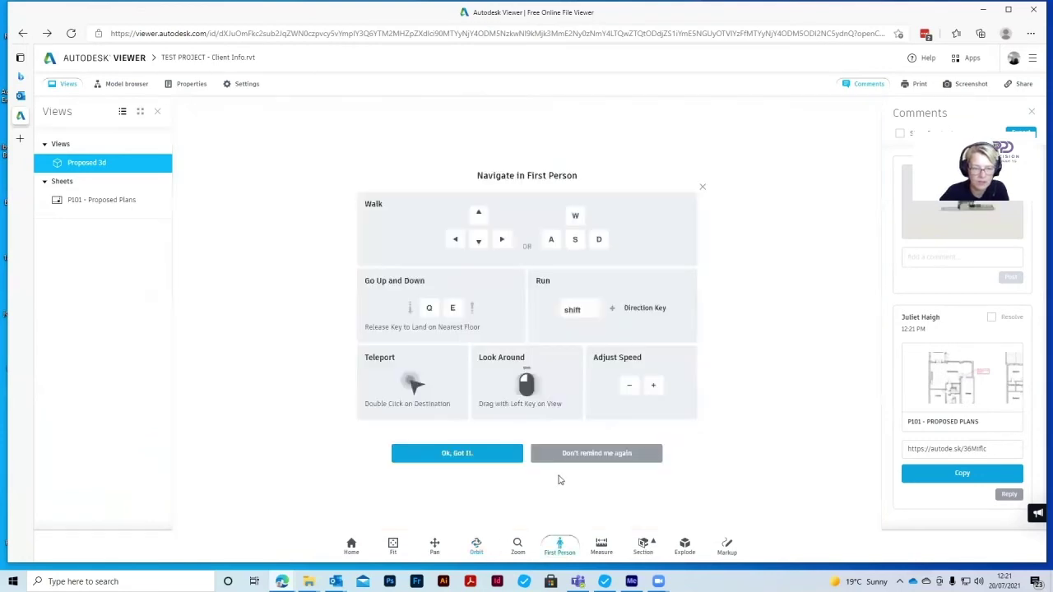
pyautogui.click(529, 357)
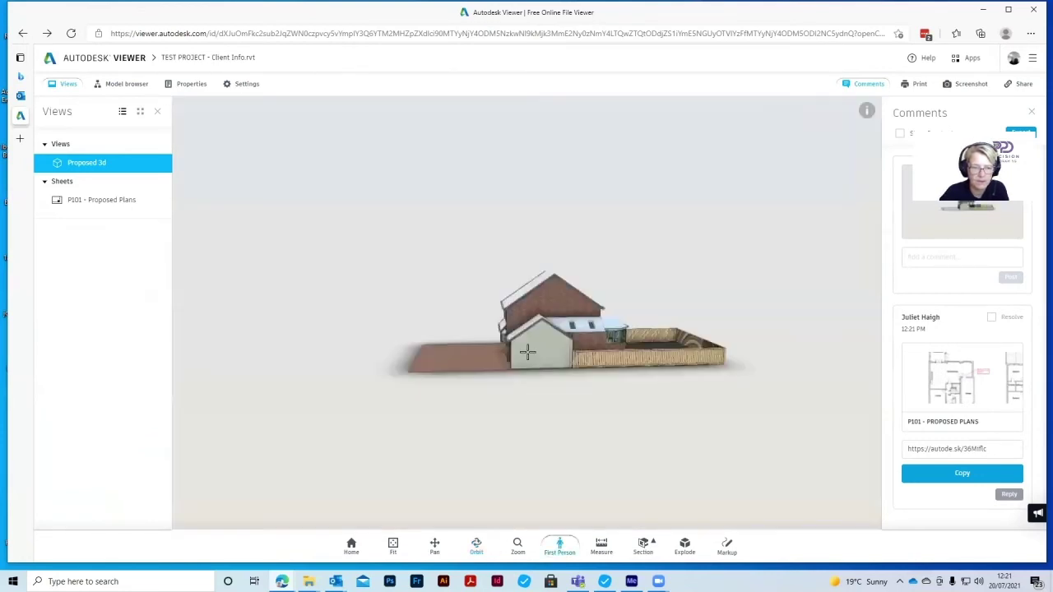
pyautogui.scroll(5, 584, 345)
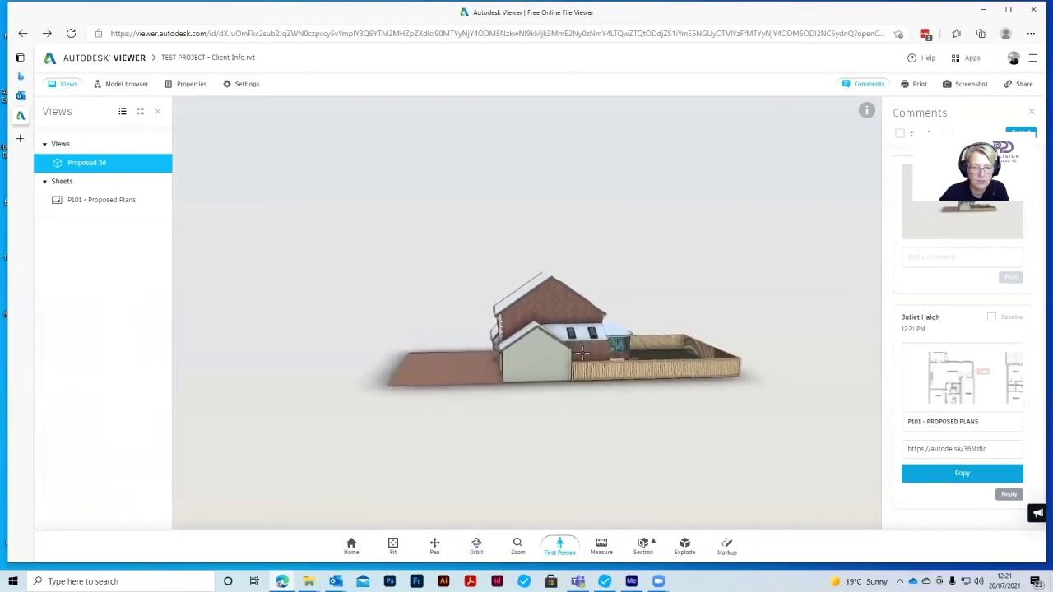
pyautogui.moveTo(605, 368); pyautogui.dragTo(576, 370)
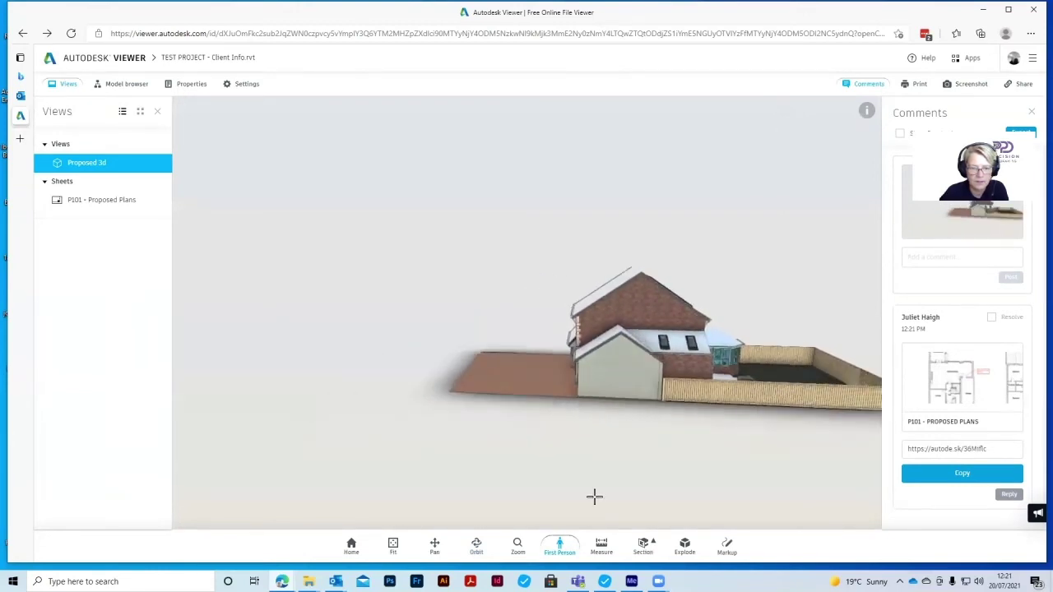
pyautogui.click(476, 545)
pyautogui.moveTo(724, 365); pyautogui.dragTo(460, 360)
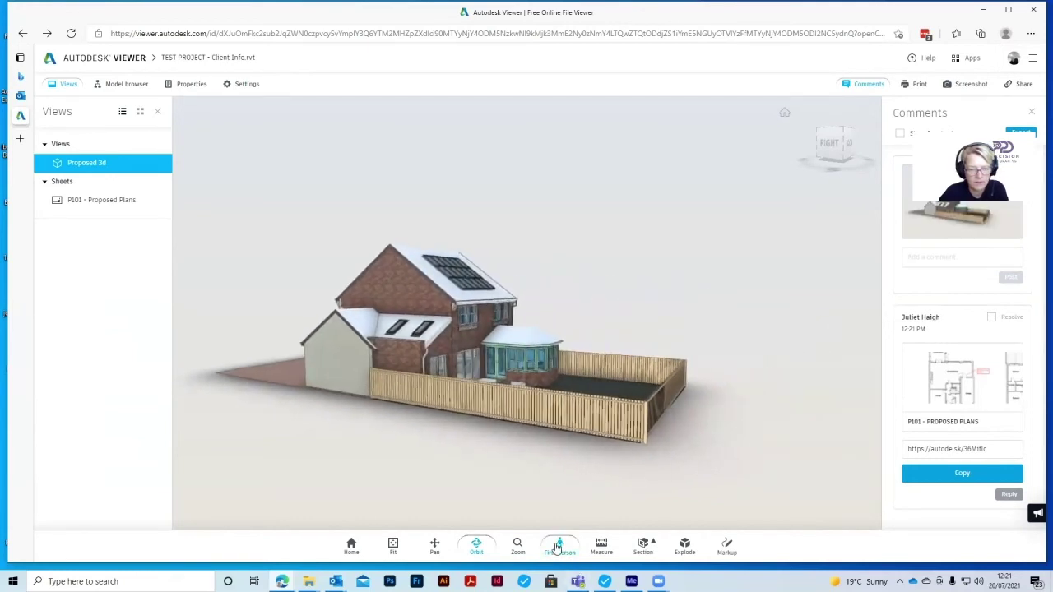
# Walk forward in First Person through the rear patio doors into the kitchen
pyautogui.click(557, 547)
pyautogui.click(487, 456)
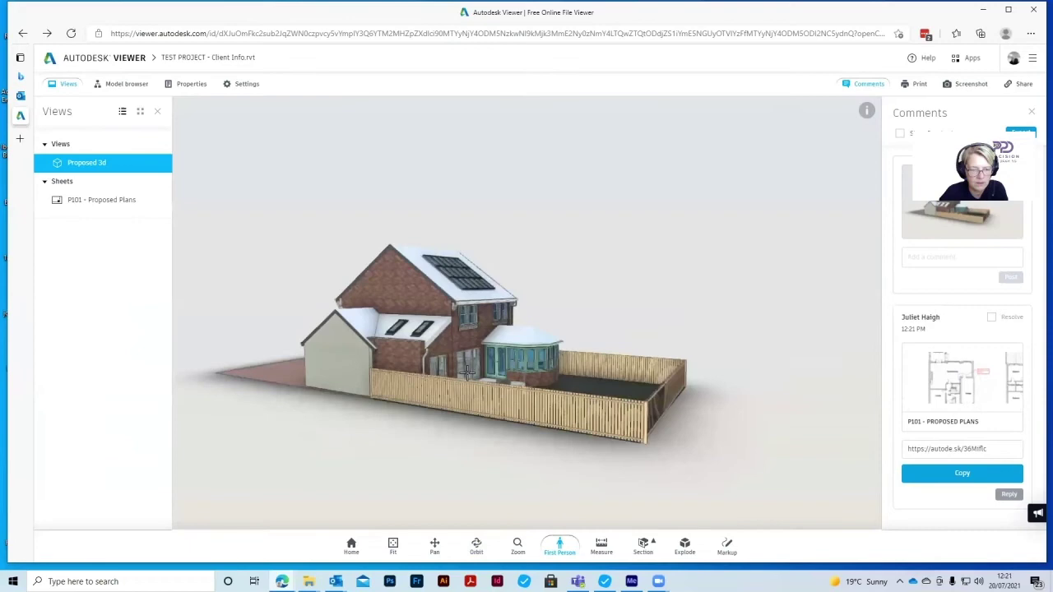
pyautogui.scroll(5, 466, 373)
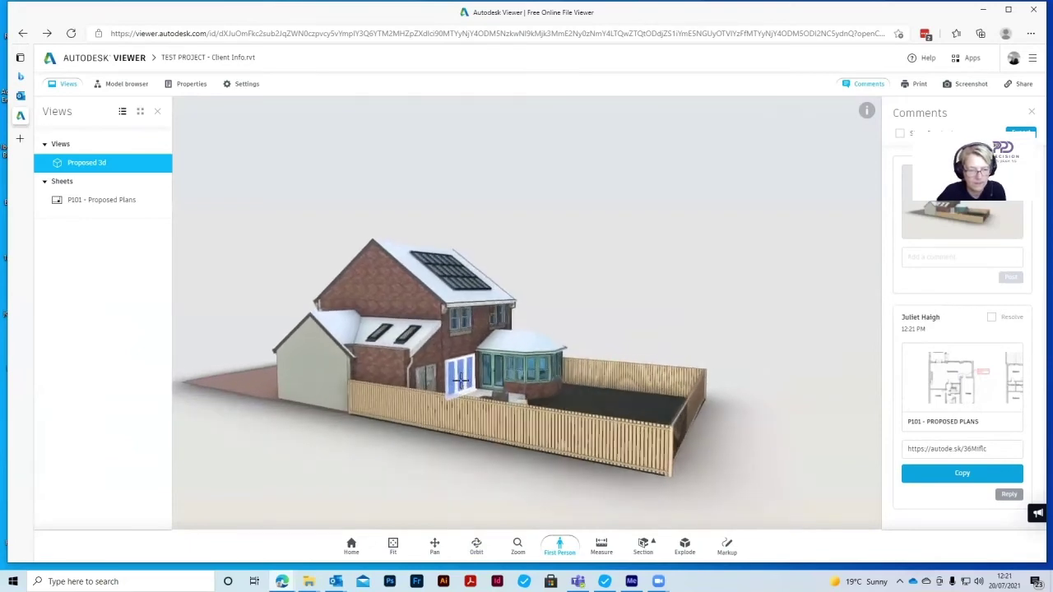
pyautogui.scroll(5, 428, 427)
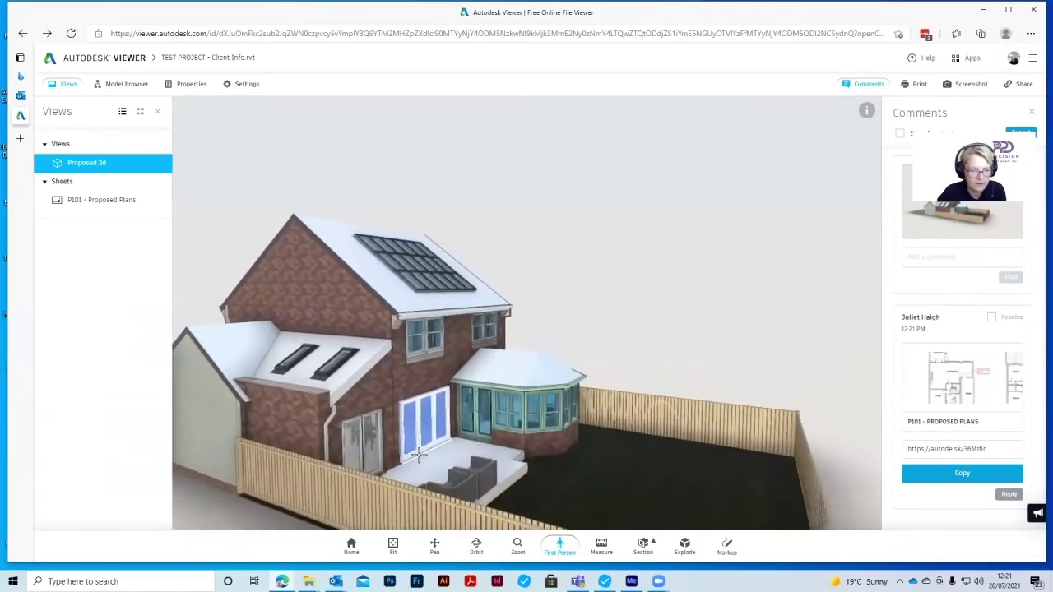
pyautogui.scroll(5, 412, 477)
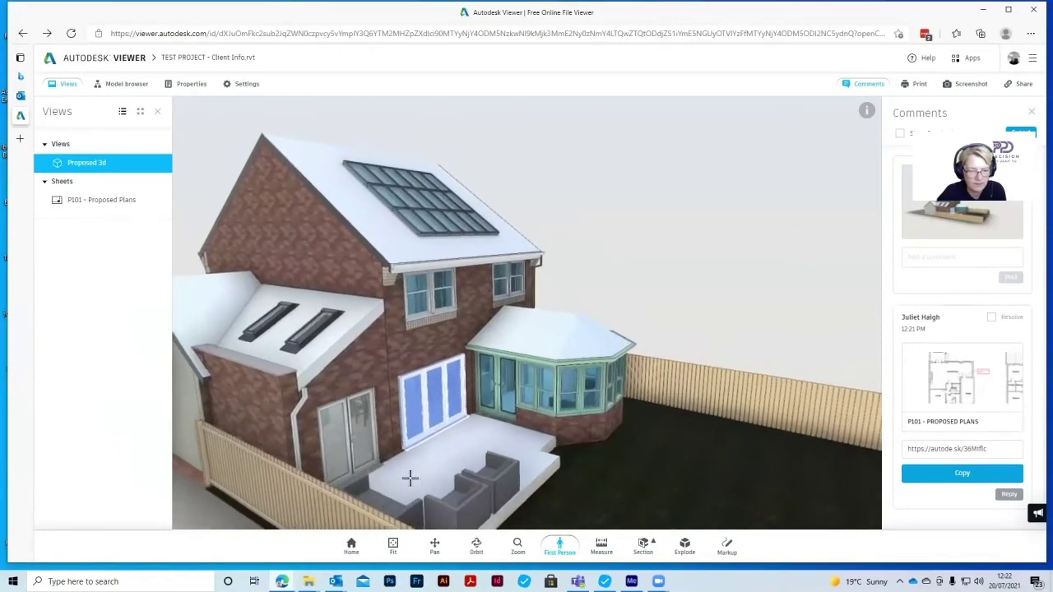
pyautogui.scroll(5, 405, 519)
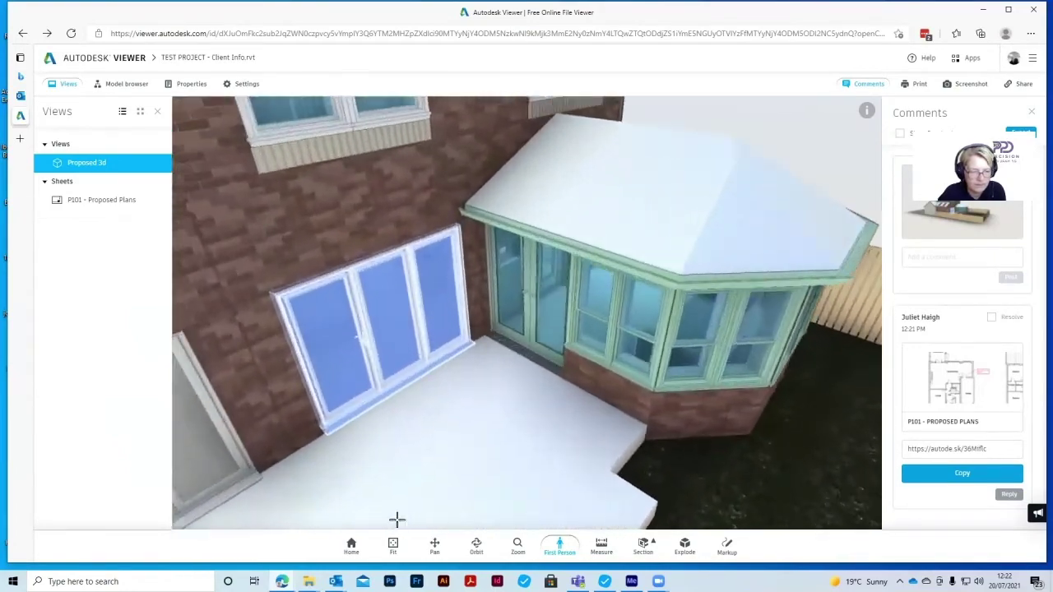
pyautogui.scroll(5, 370, 458)
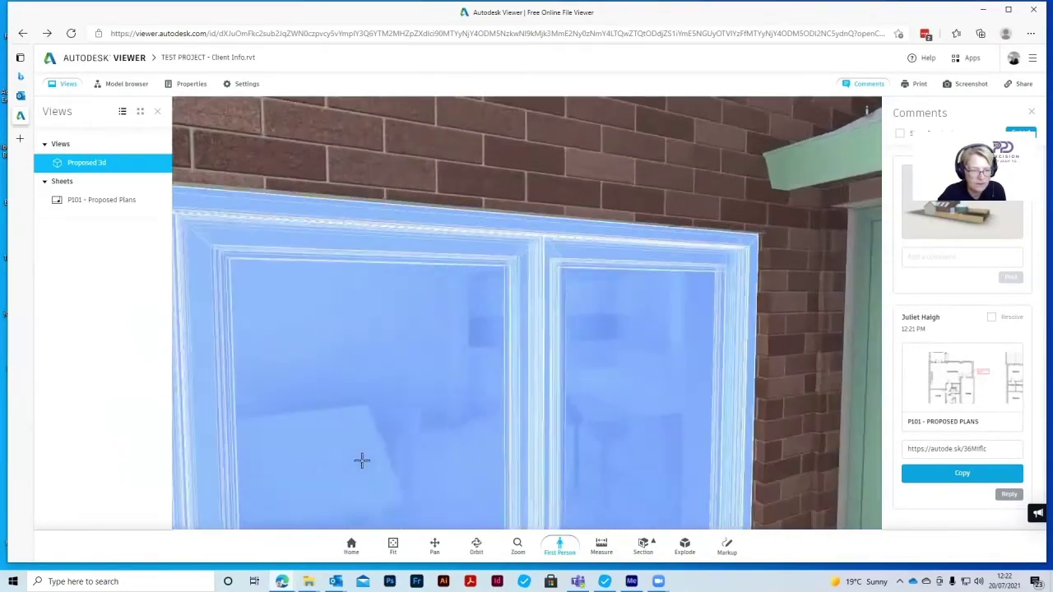
# Turn to face the wall units, extractor hood, hob and double oven head-on, then switch to Orbit
pyautogui.moveTo(356, 456); pyautogui.dragTo(377, 425)
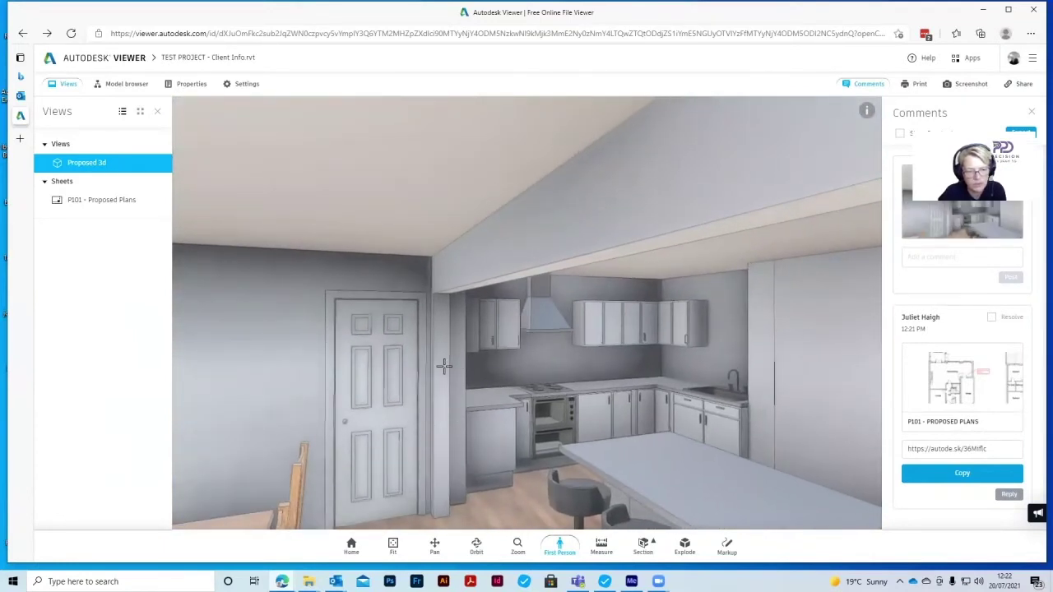
pyautogui.moveTo(568, 403); pyautogui.dragTo(555, 403)
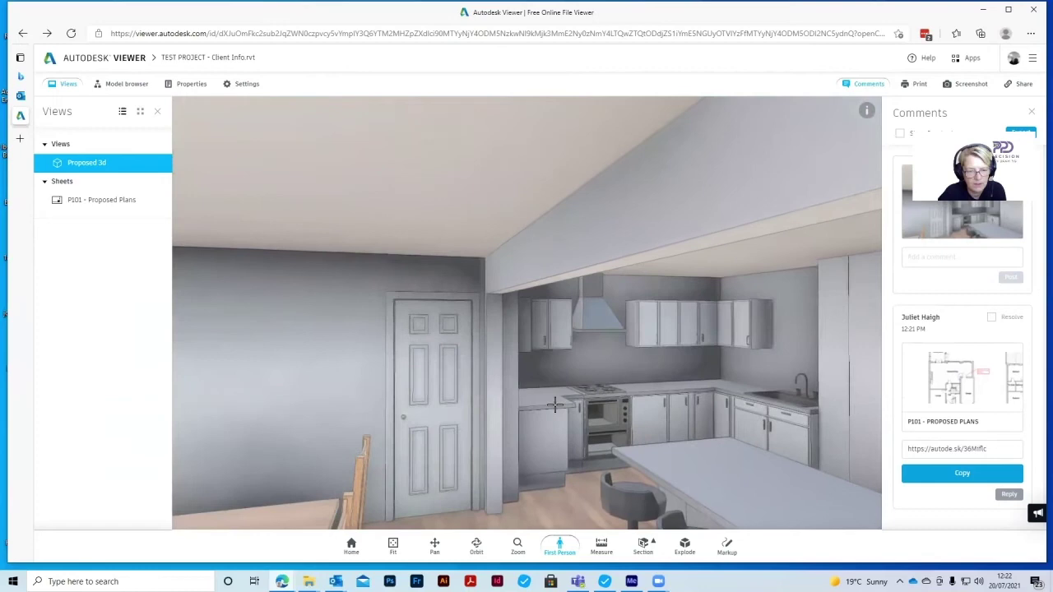
pyautogui.scroll(5, 600, 403)
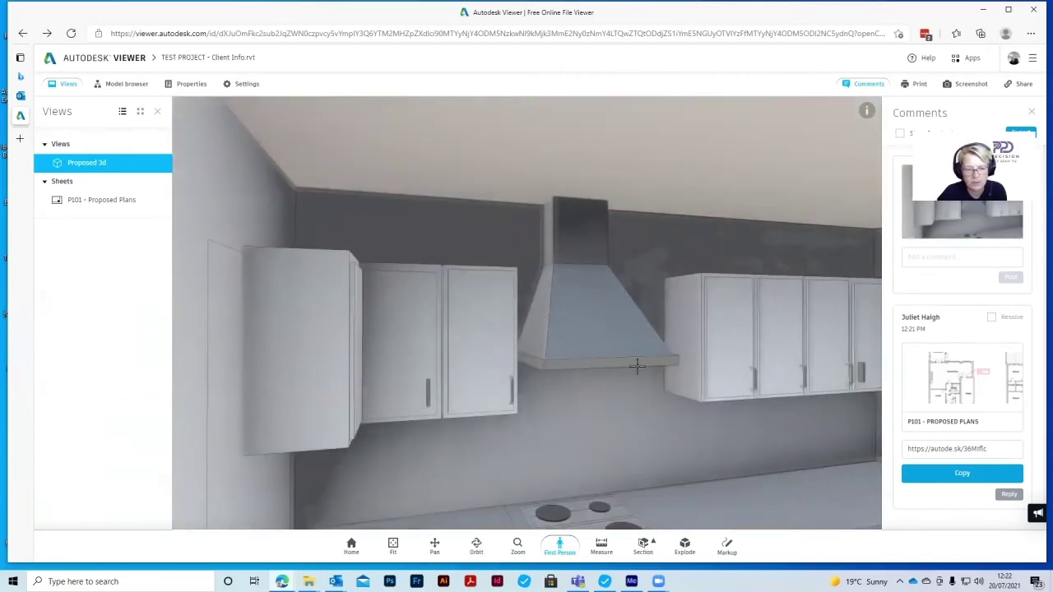
pyautogui.scroll(-5, 625, 448)
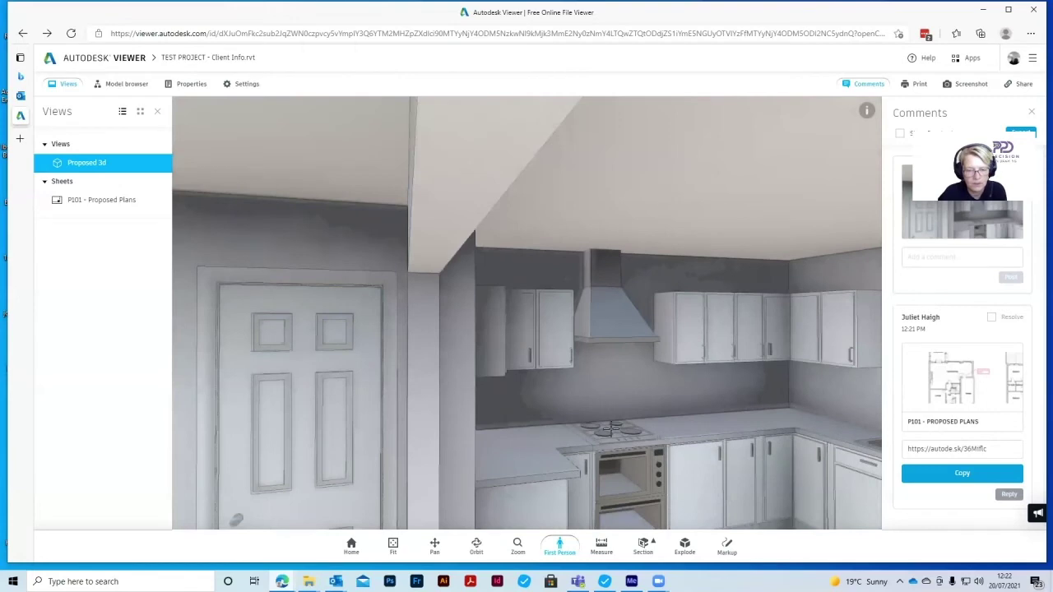
pyautogui.moveTo(655, 411); pyautogui.dragTo(661, 413)
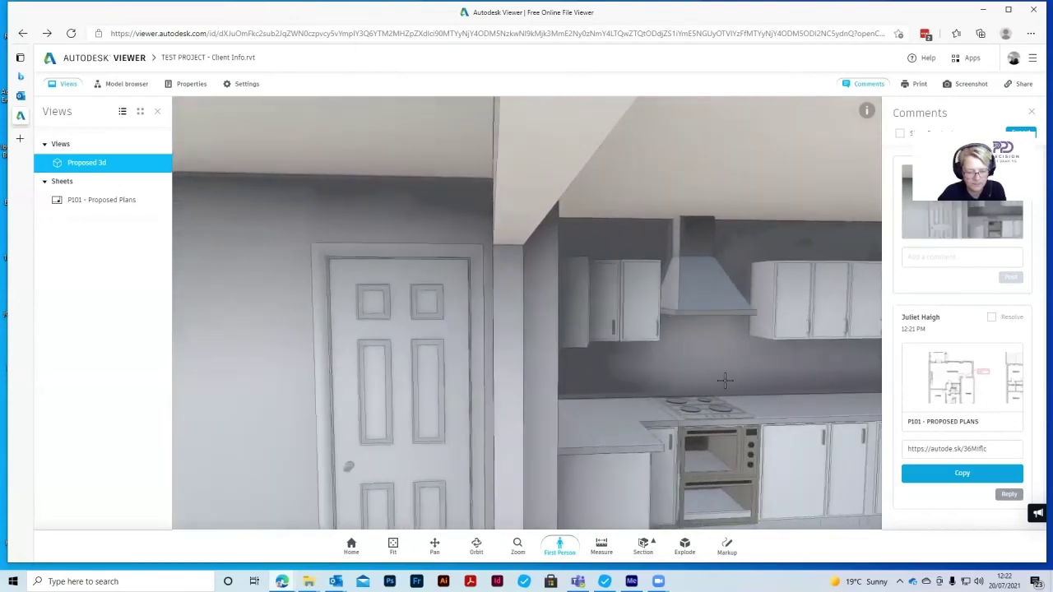
pyautogui.moveTo(747, 368); pyautogui.dragTo(682, 364)
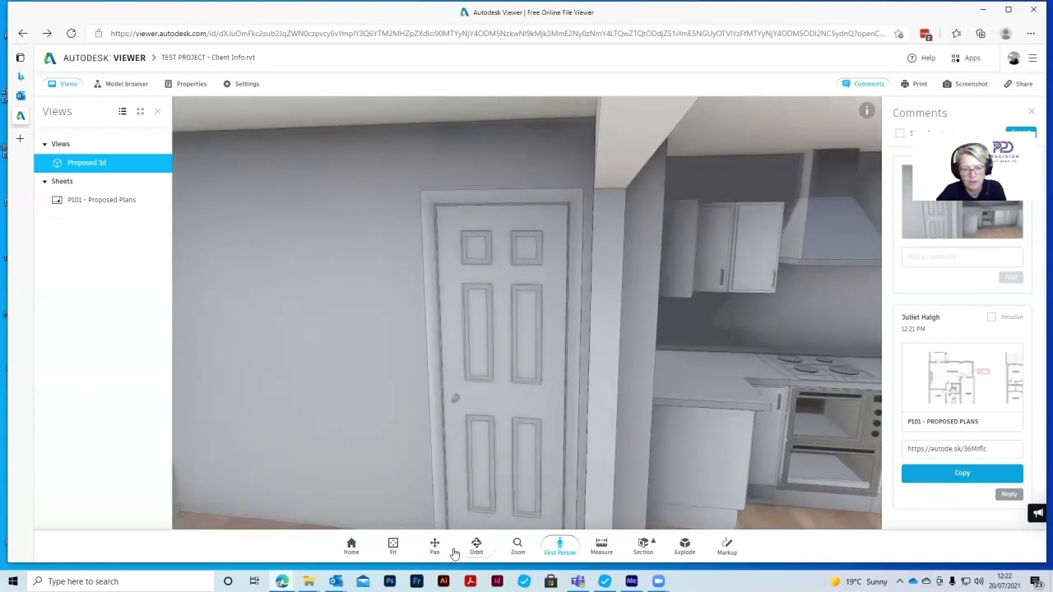
pyautogui.moveTo(807, 383); pyautogui.dragTo(545, 356)
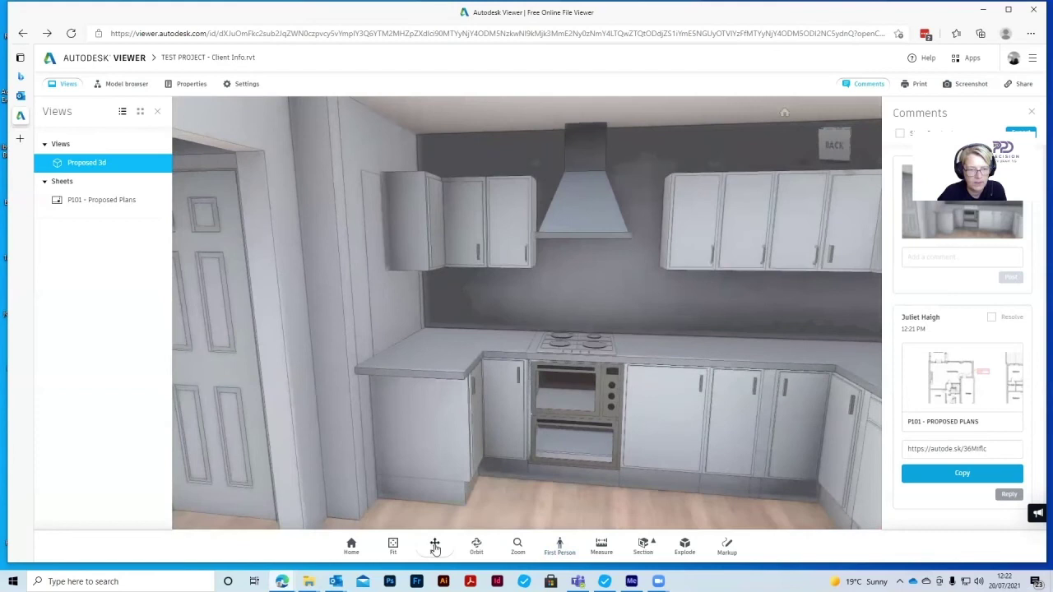
pyautogui.click(475, 544)
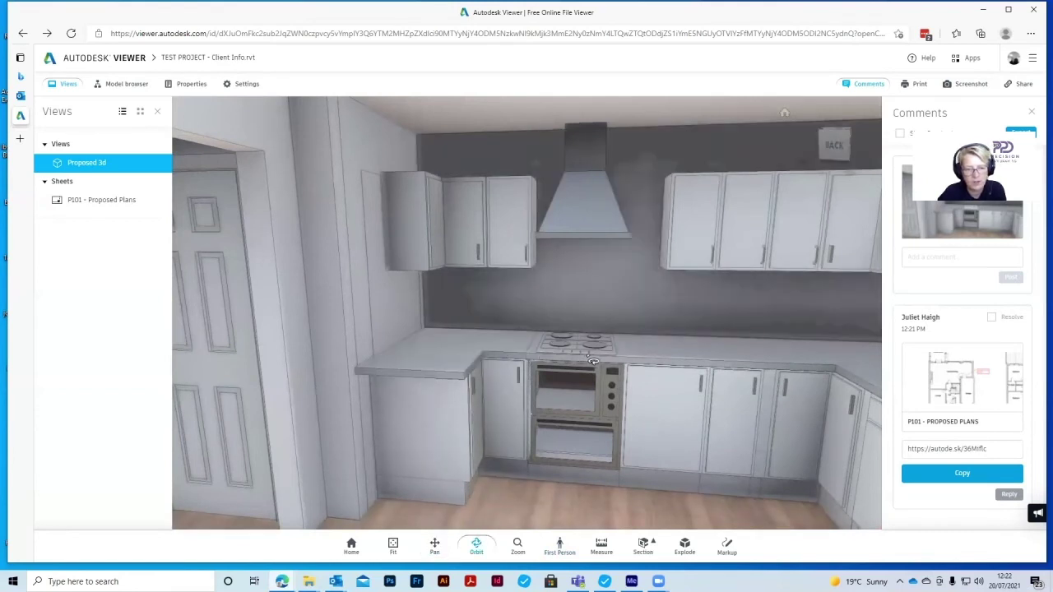
# Measure the worktop distance from its wall end to the hob
pyautogui.click(601, 547)
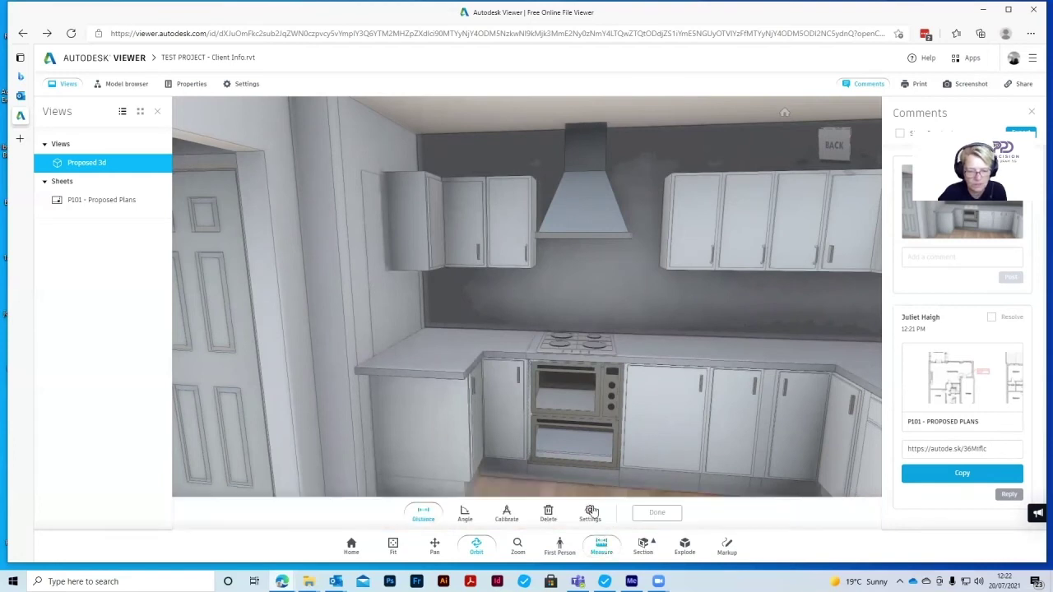
pyautogui.click(419, 333)
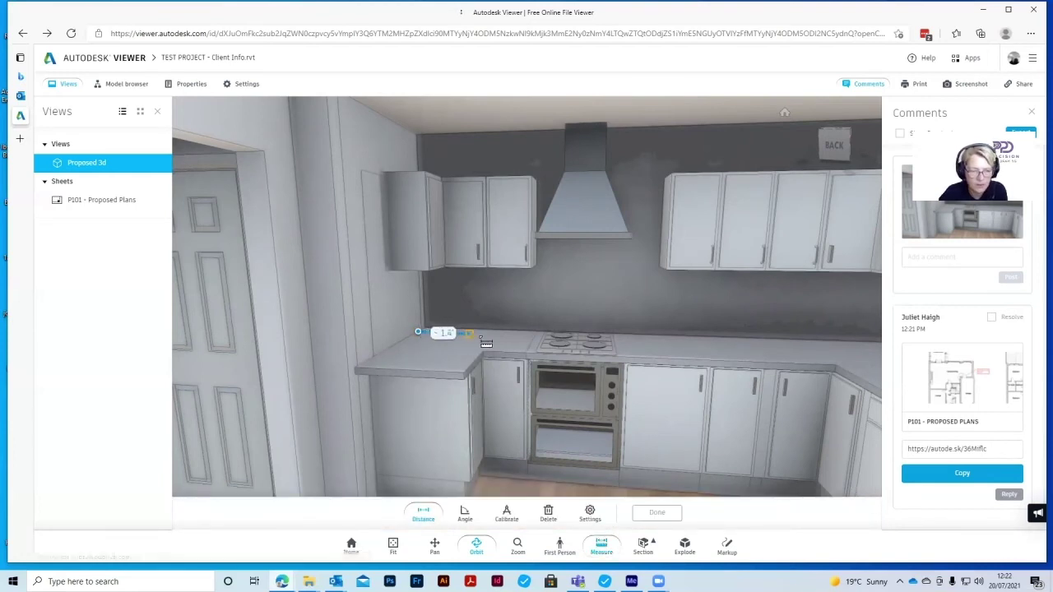
pyautogui.click(545, 336)
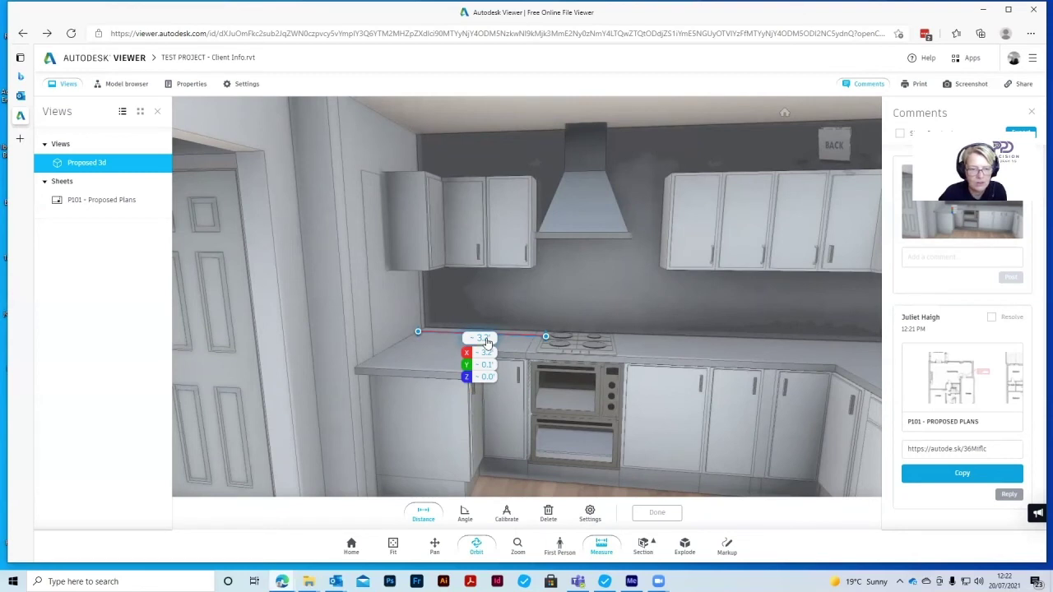
# Set the measurement unit type to Millimetres, showing 975.5 mm
pyautogui.click(590, 513)
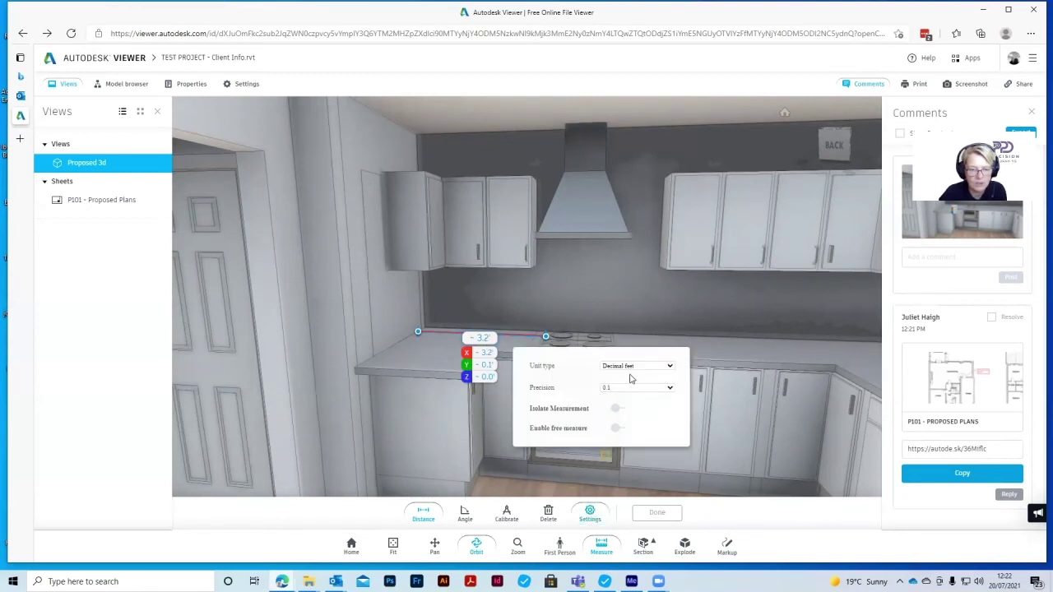
pyautogui.click(669, 368)
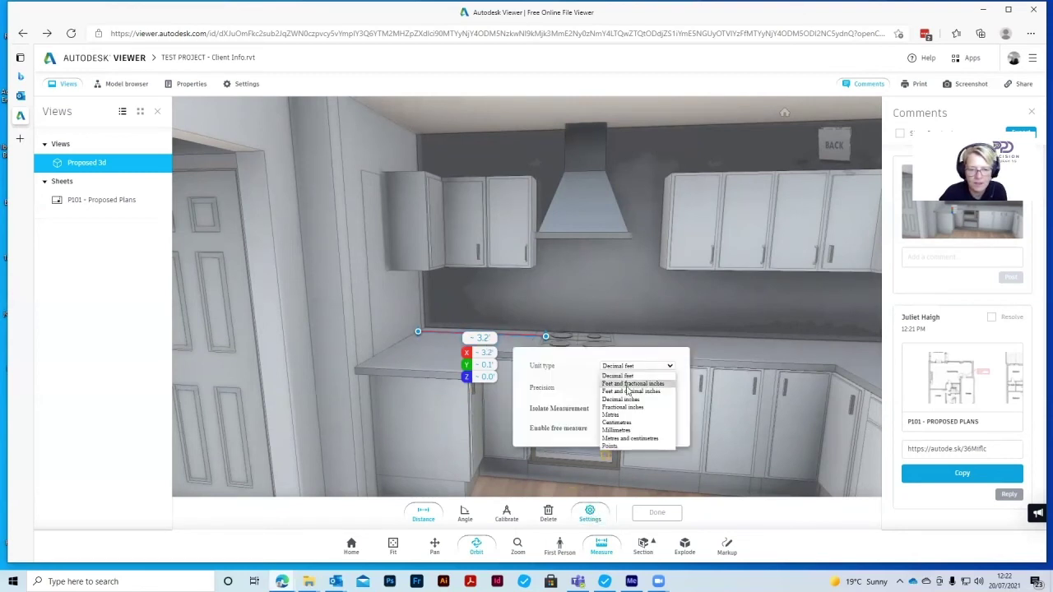
pyautogui.click(617, 430)
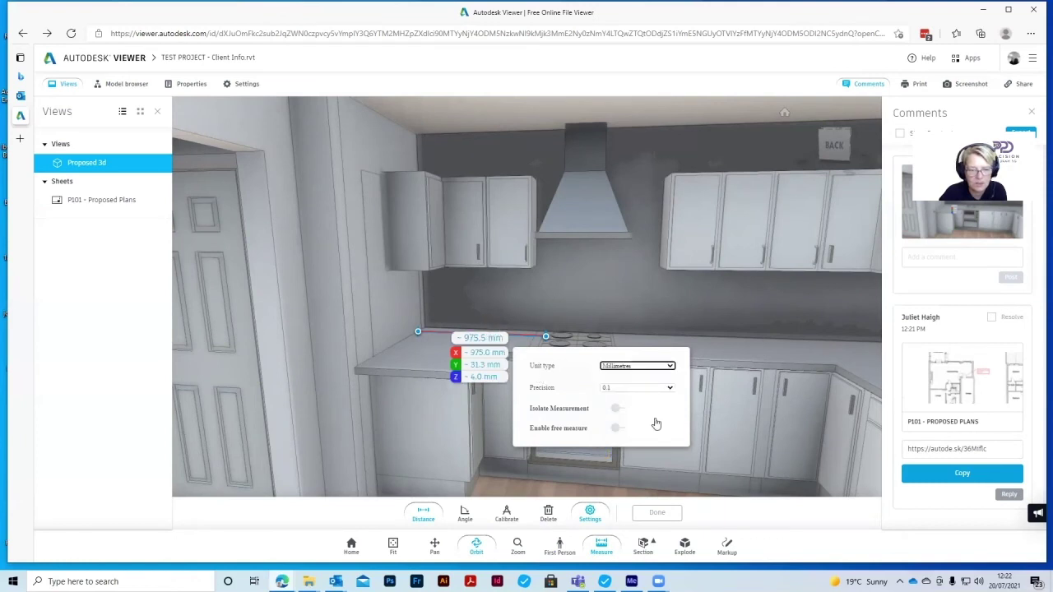
pyautogui.click(590, 514)
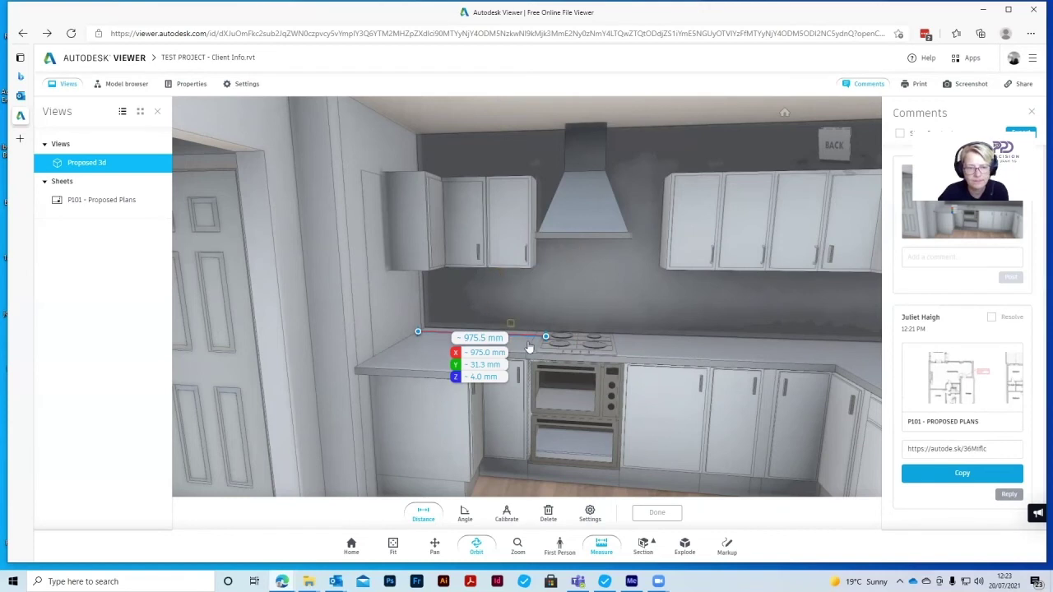
# Measure 300.0 mm along the wall cabinet's bottom edge
pyautogui.click(668, 252)
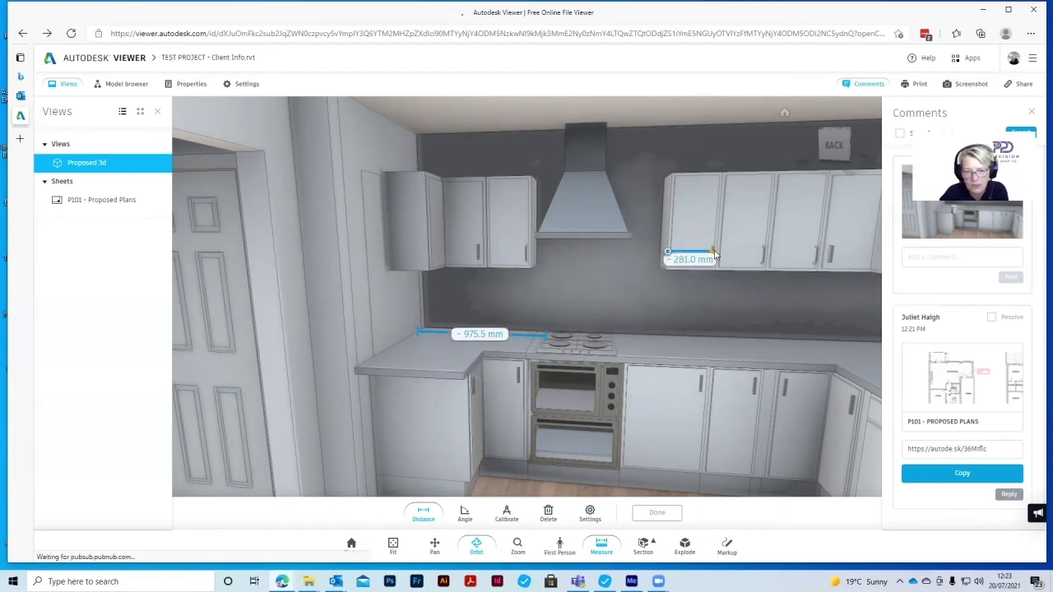
pyautogui.click(723, 259)
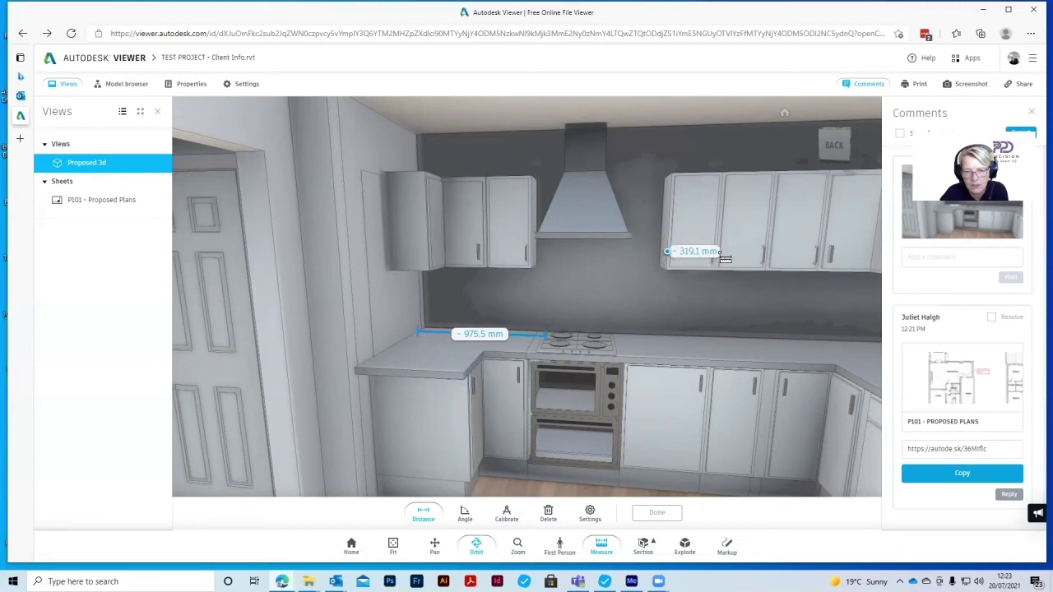
pyautogui.scroll(5, 724, 259)
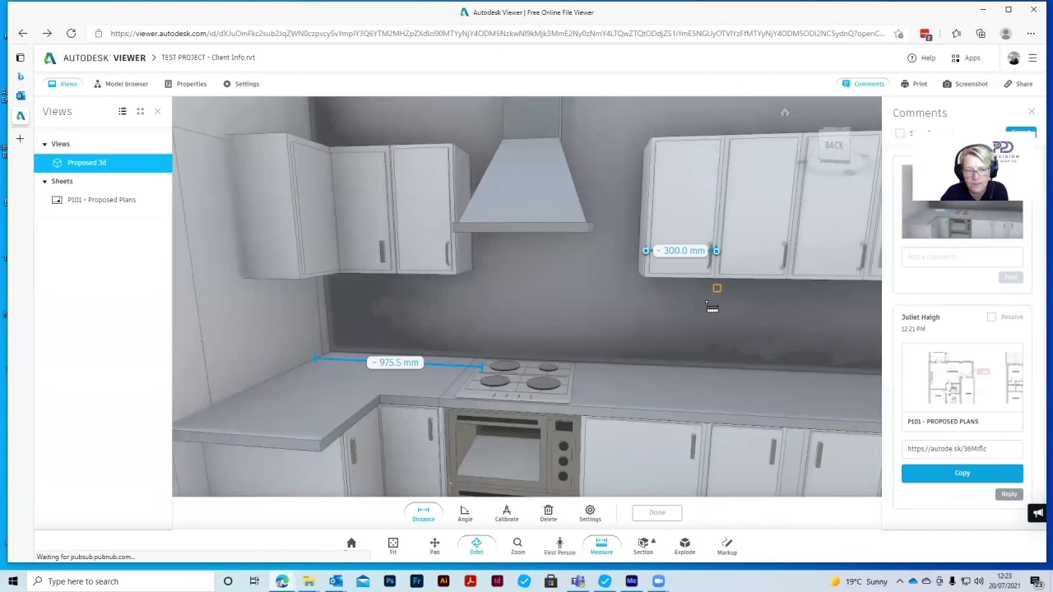
pyautogui.moveTo(688, 359); pyautogui.dragTo(693, 369, button='middle')
# Reframe toward the base cabinets and measure 500.2 mm from the oven's right edge
pyautogui.scroll(-10, 693, 368)
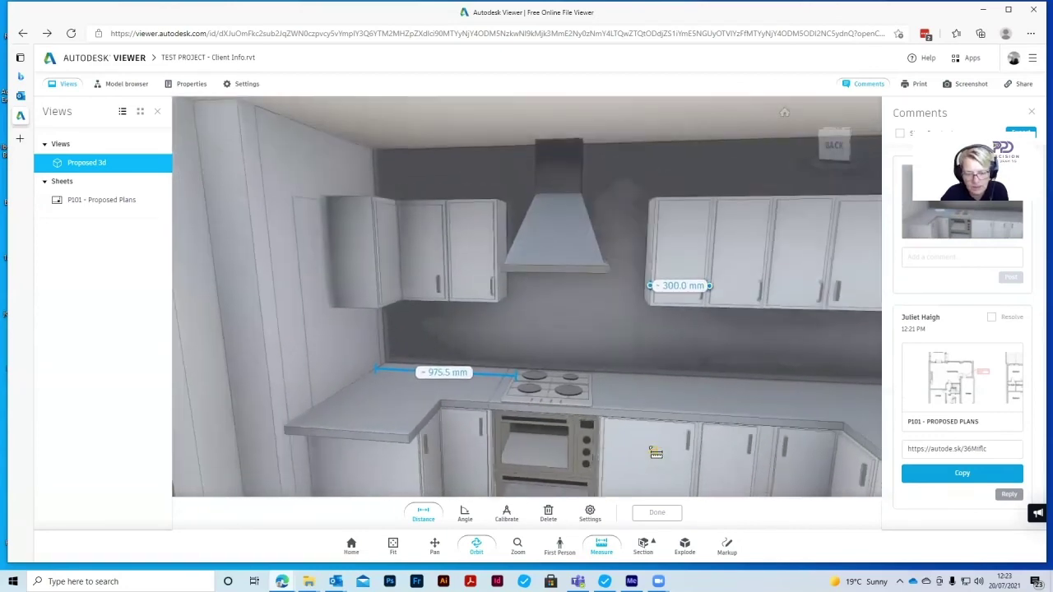
pyautogui.moveTo(638, 458); pyautogui.dragTo(612, 402, button='middle')
pyautogui.scroll(5, 613, 402)
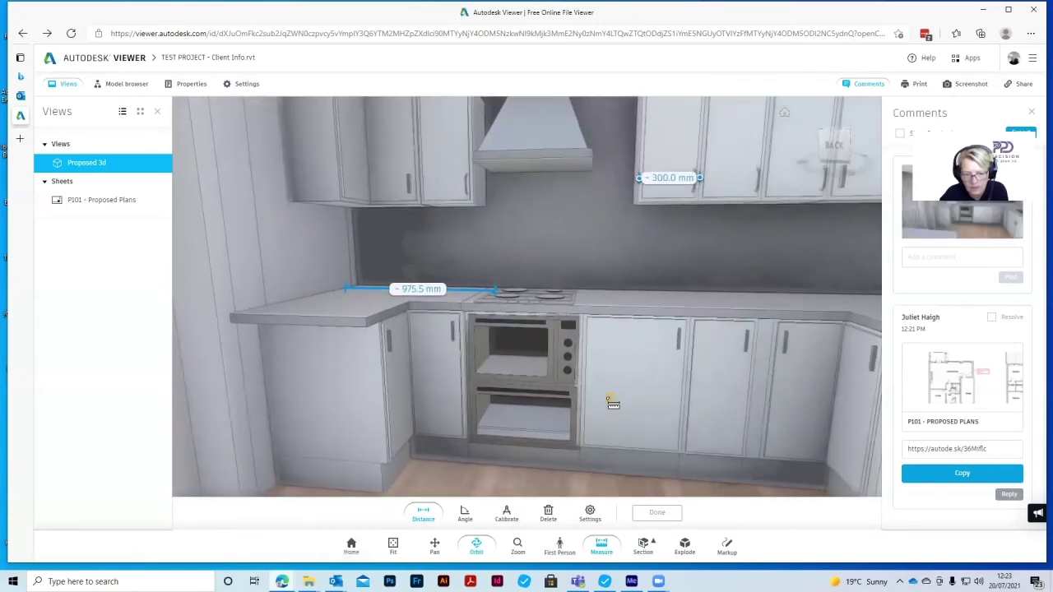
pyautogui.click(580, 410)
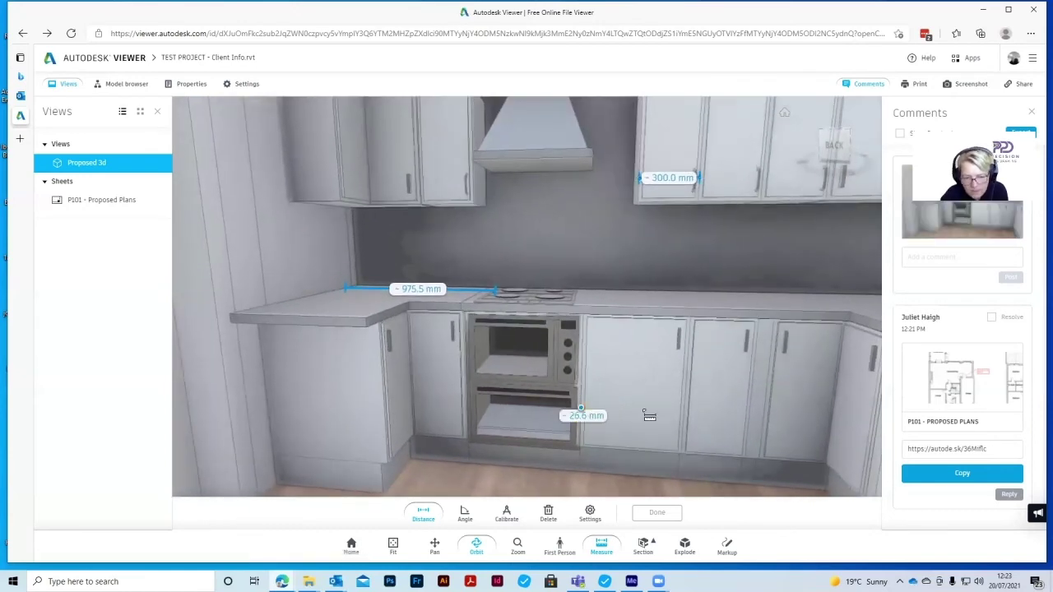
pyautogui.click(688, 415)
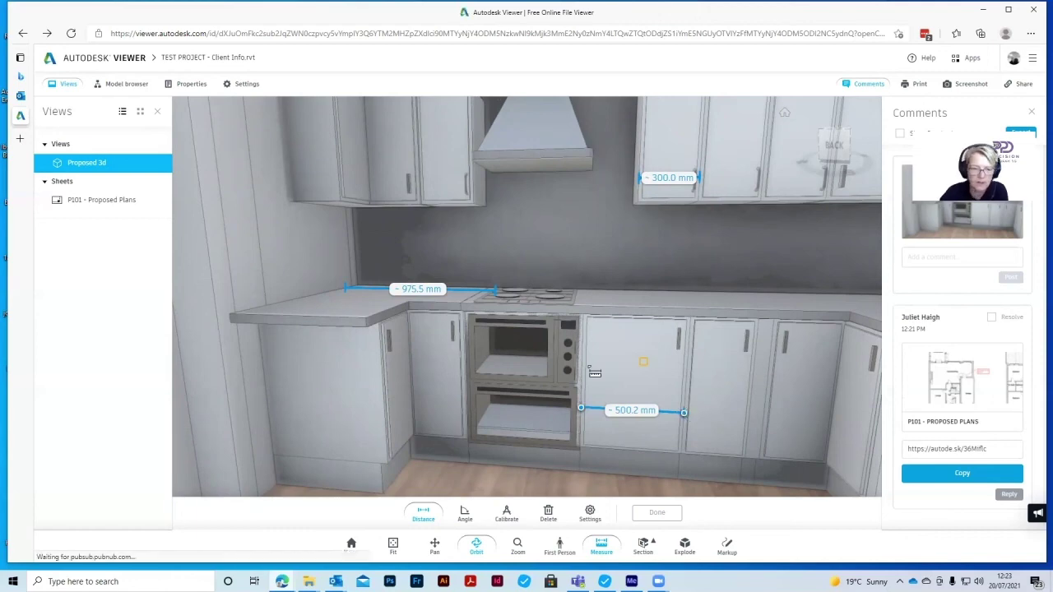
pyautogui.scroll(-2, 568, 369)
pyautogui.scroll(-5, 564, 370)
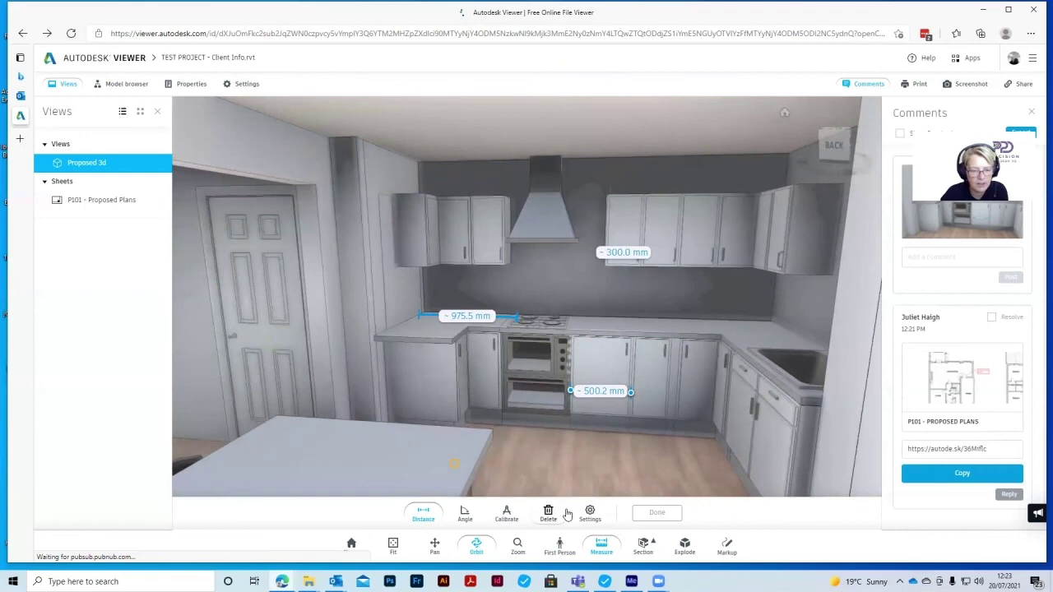
# Draw a red pencil X across the kitchen door as a markup
pyautogui.click(726, 547)
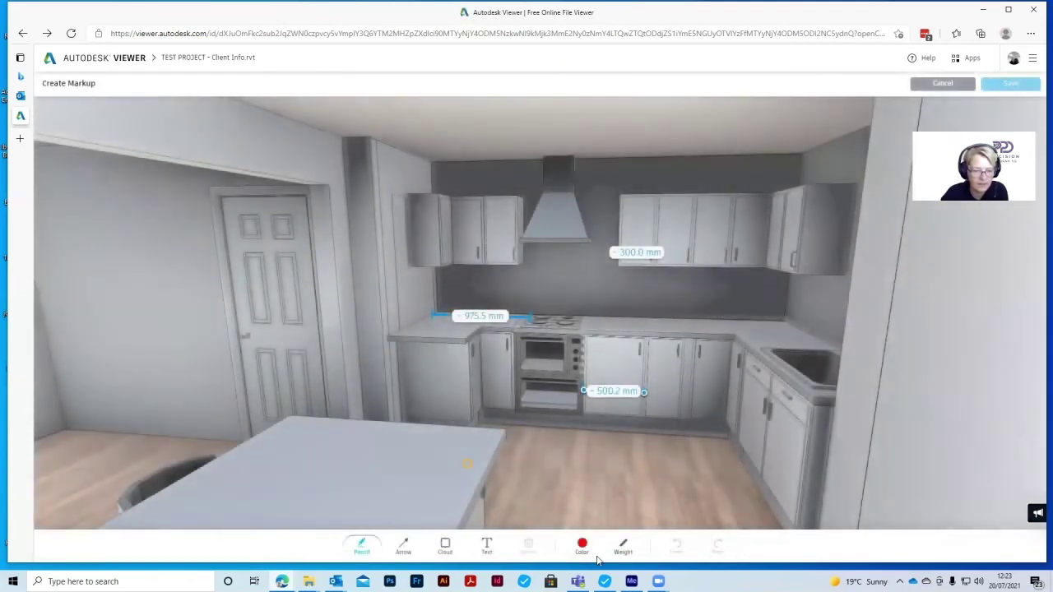
pyautogui.click(622, 547)
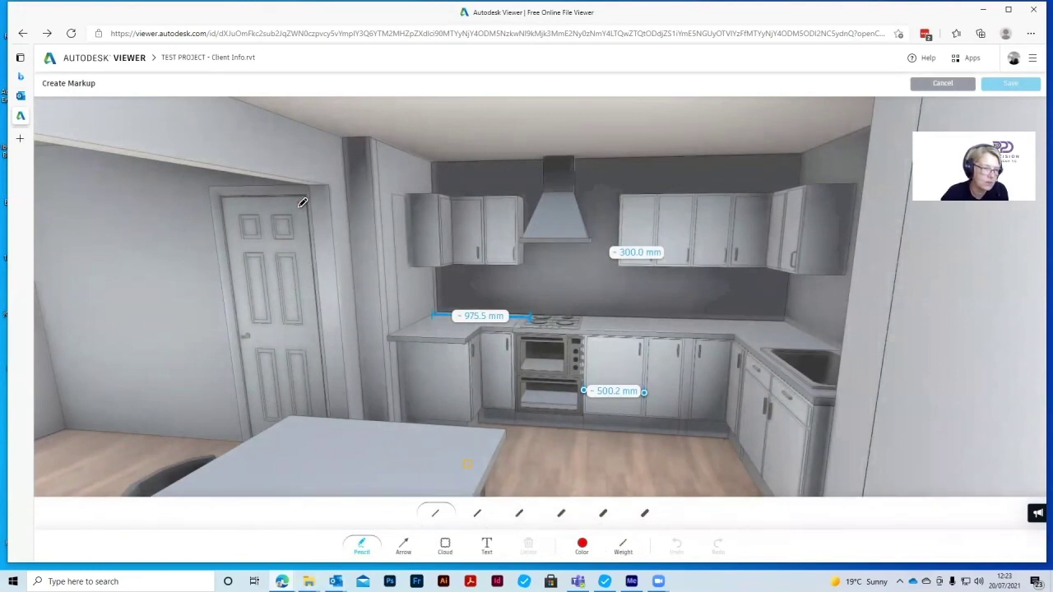
pyautogui.moveTo(303, 202); pyautogui.dragTo(258, 417)
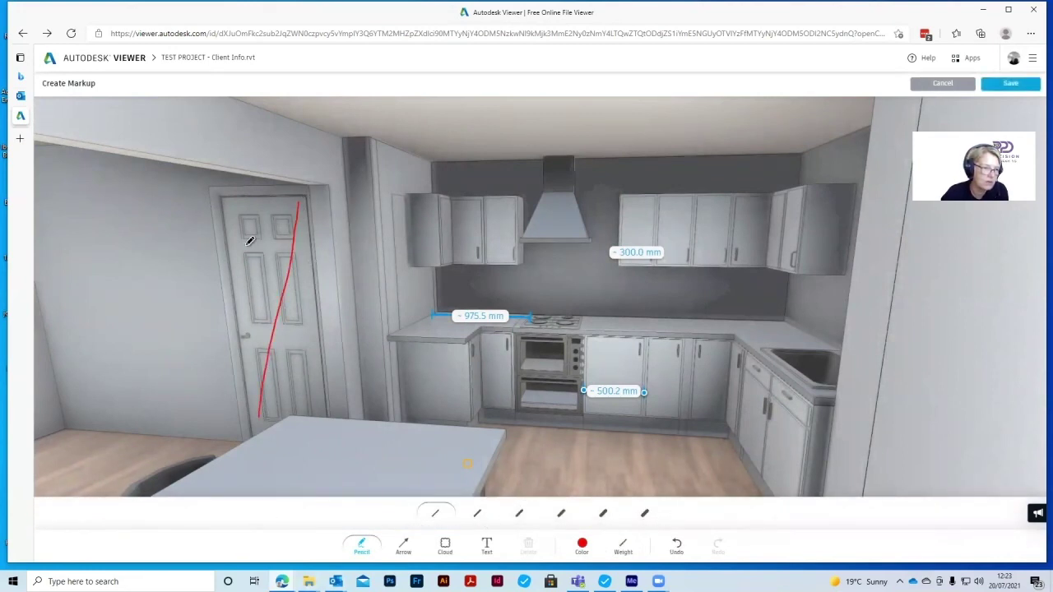
pyautogui.moveTo(233, 200); pyautogui.dragTo(322, 402)
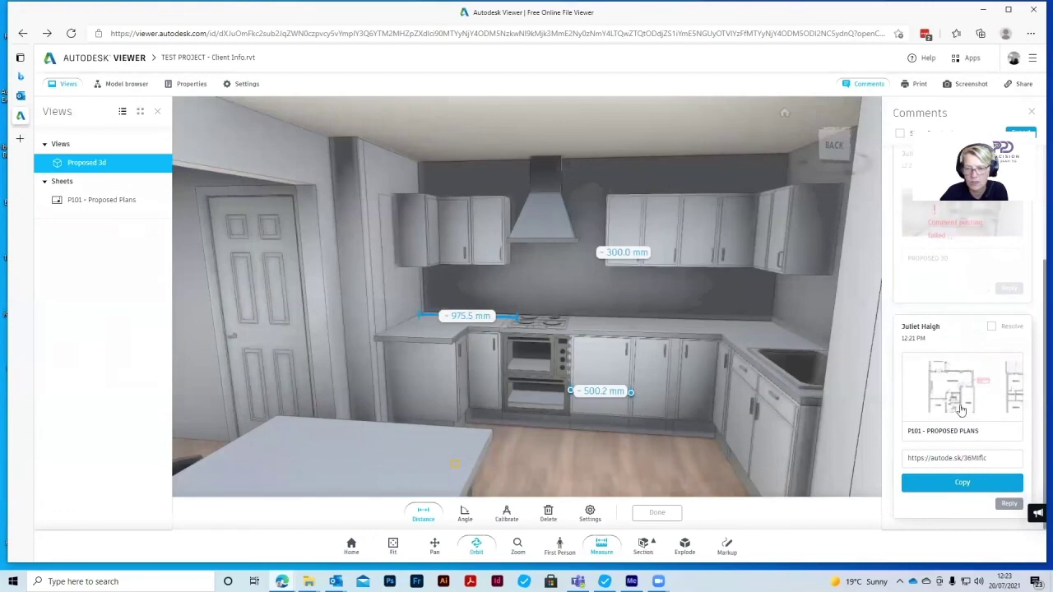
pyautogui.scroll(2, 960, 409)
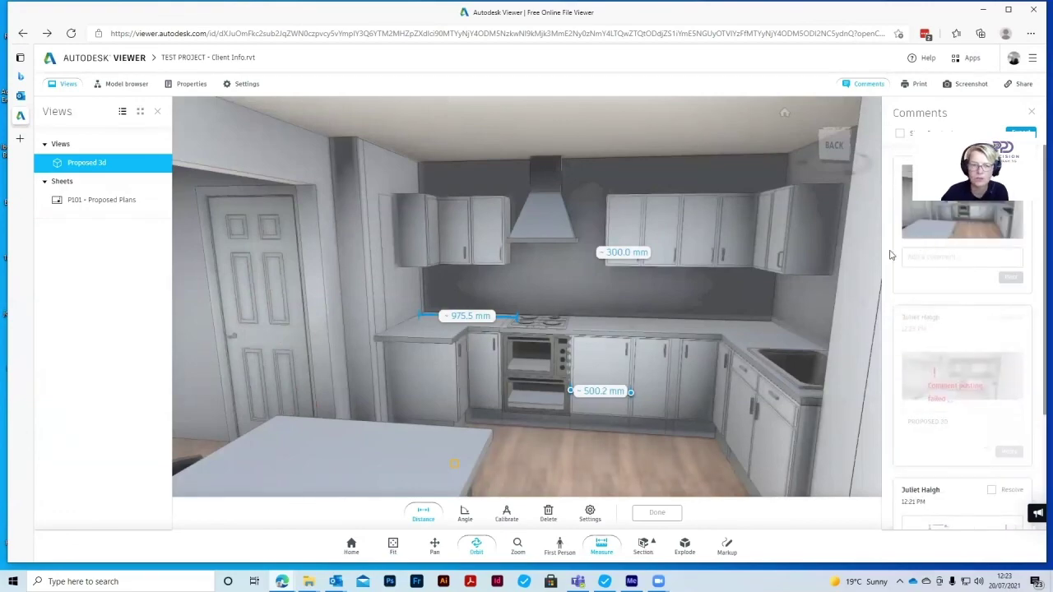